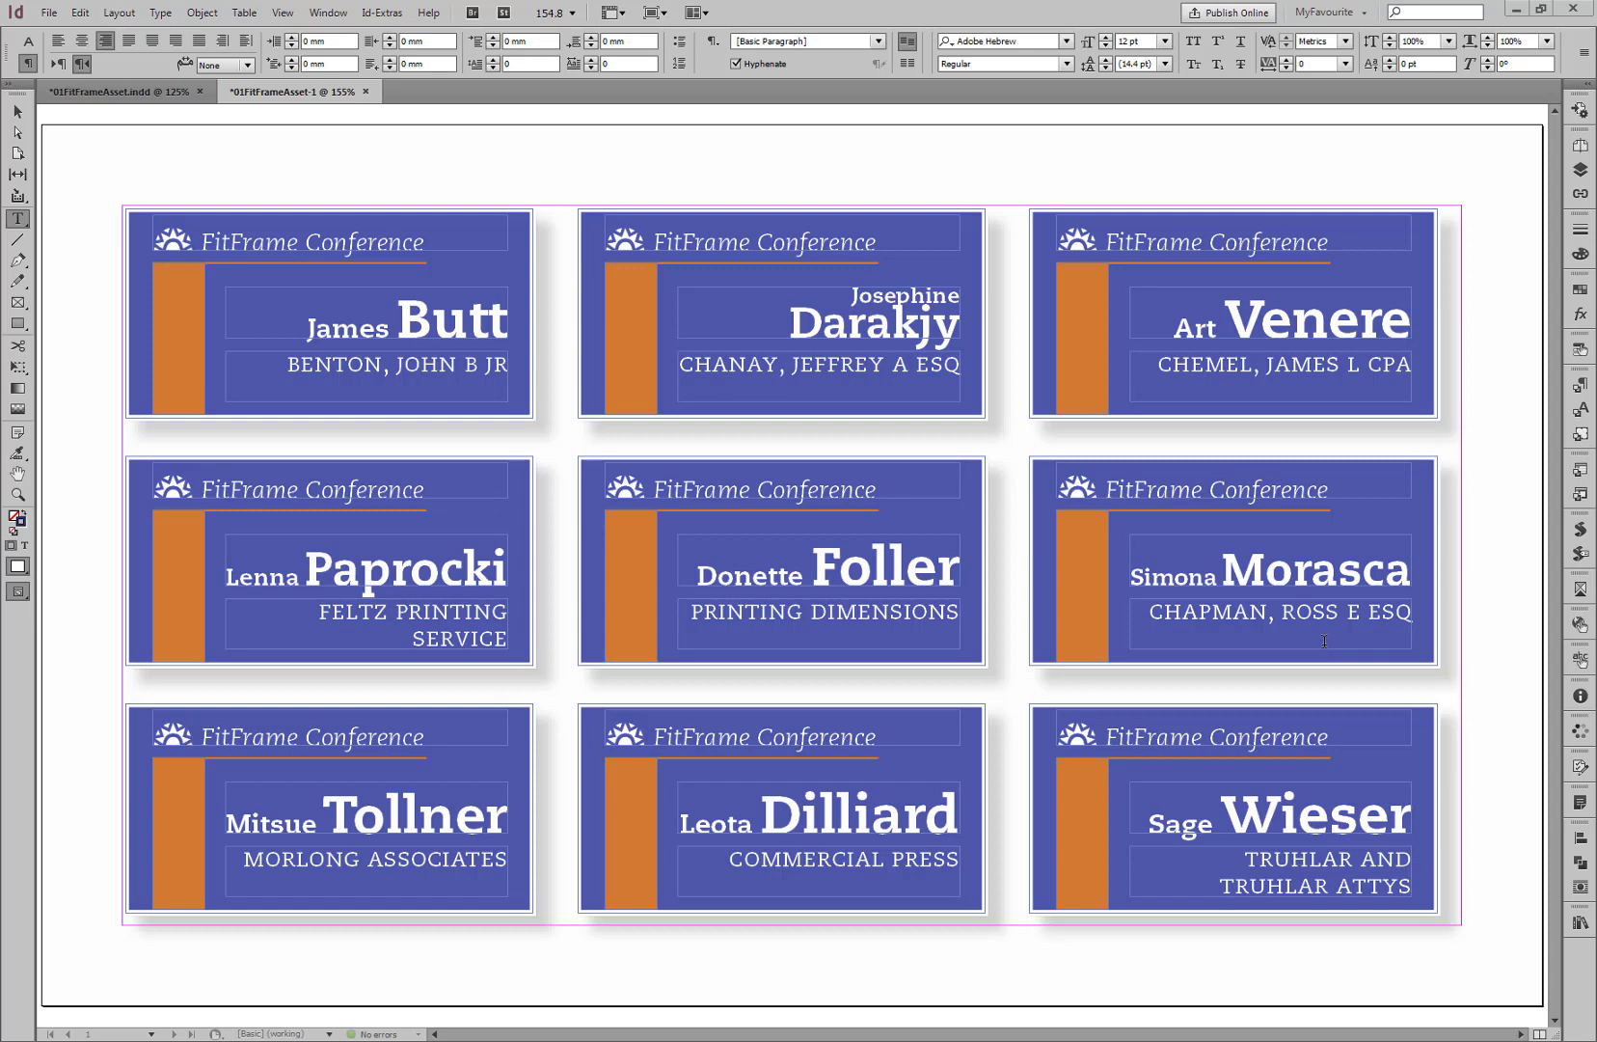
Inspect the wrapped FELTZ PRINTING SERVICE company name, then preview the merged badges
click(438, 605)
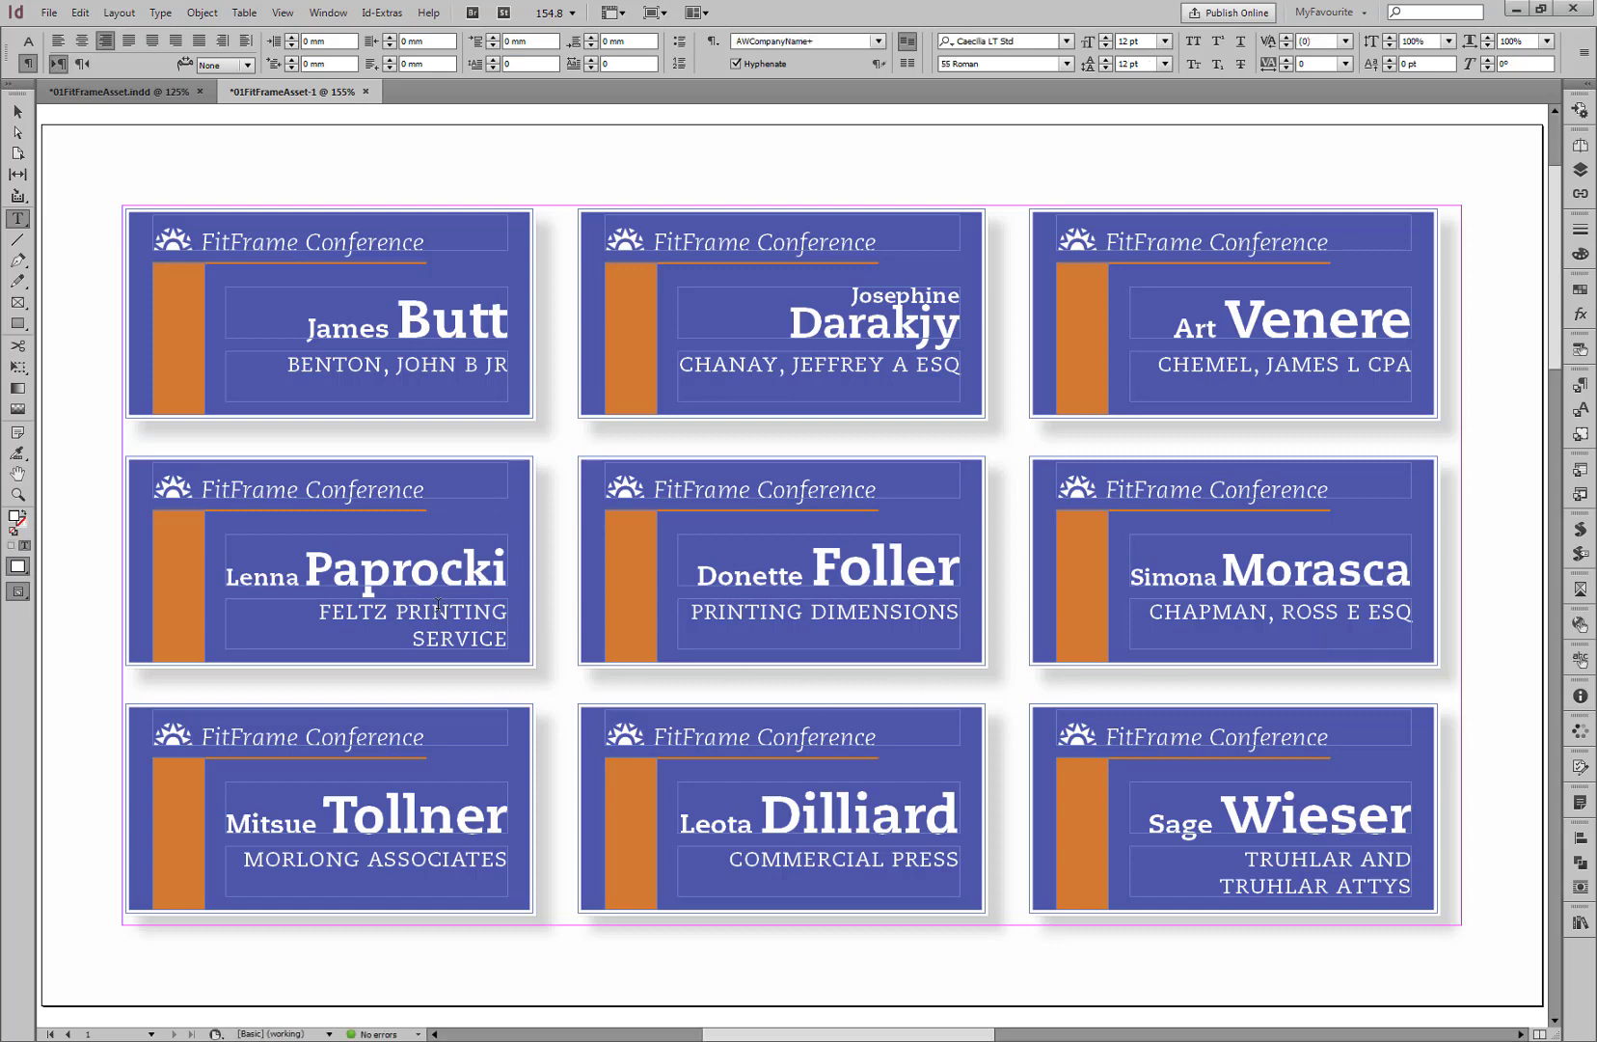
triple_click(437, 605)
double_click(447, 636)
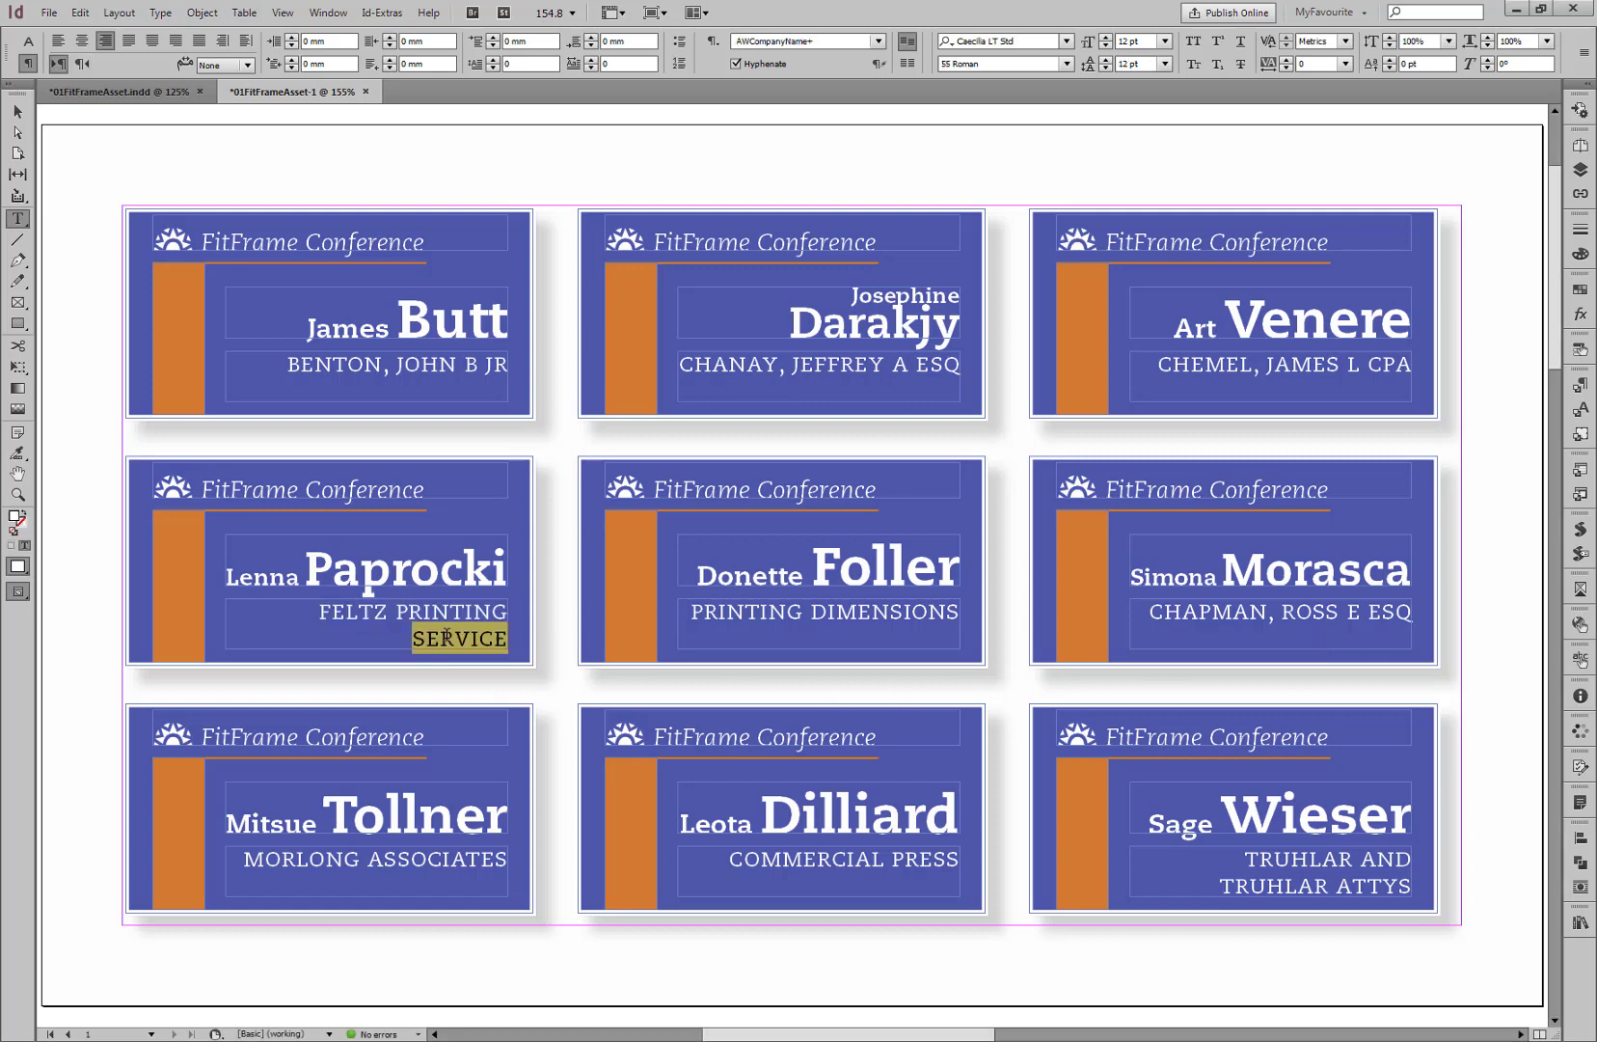
click(868, 300)
key(ctrl+shift+a)
key(w)
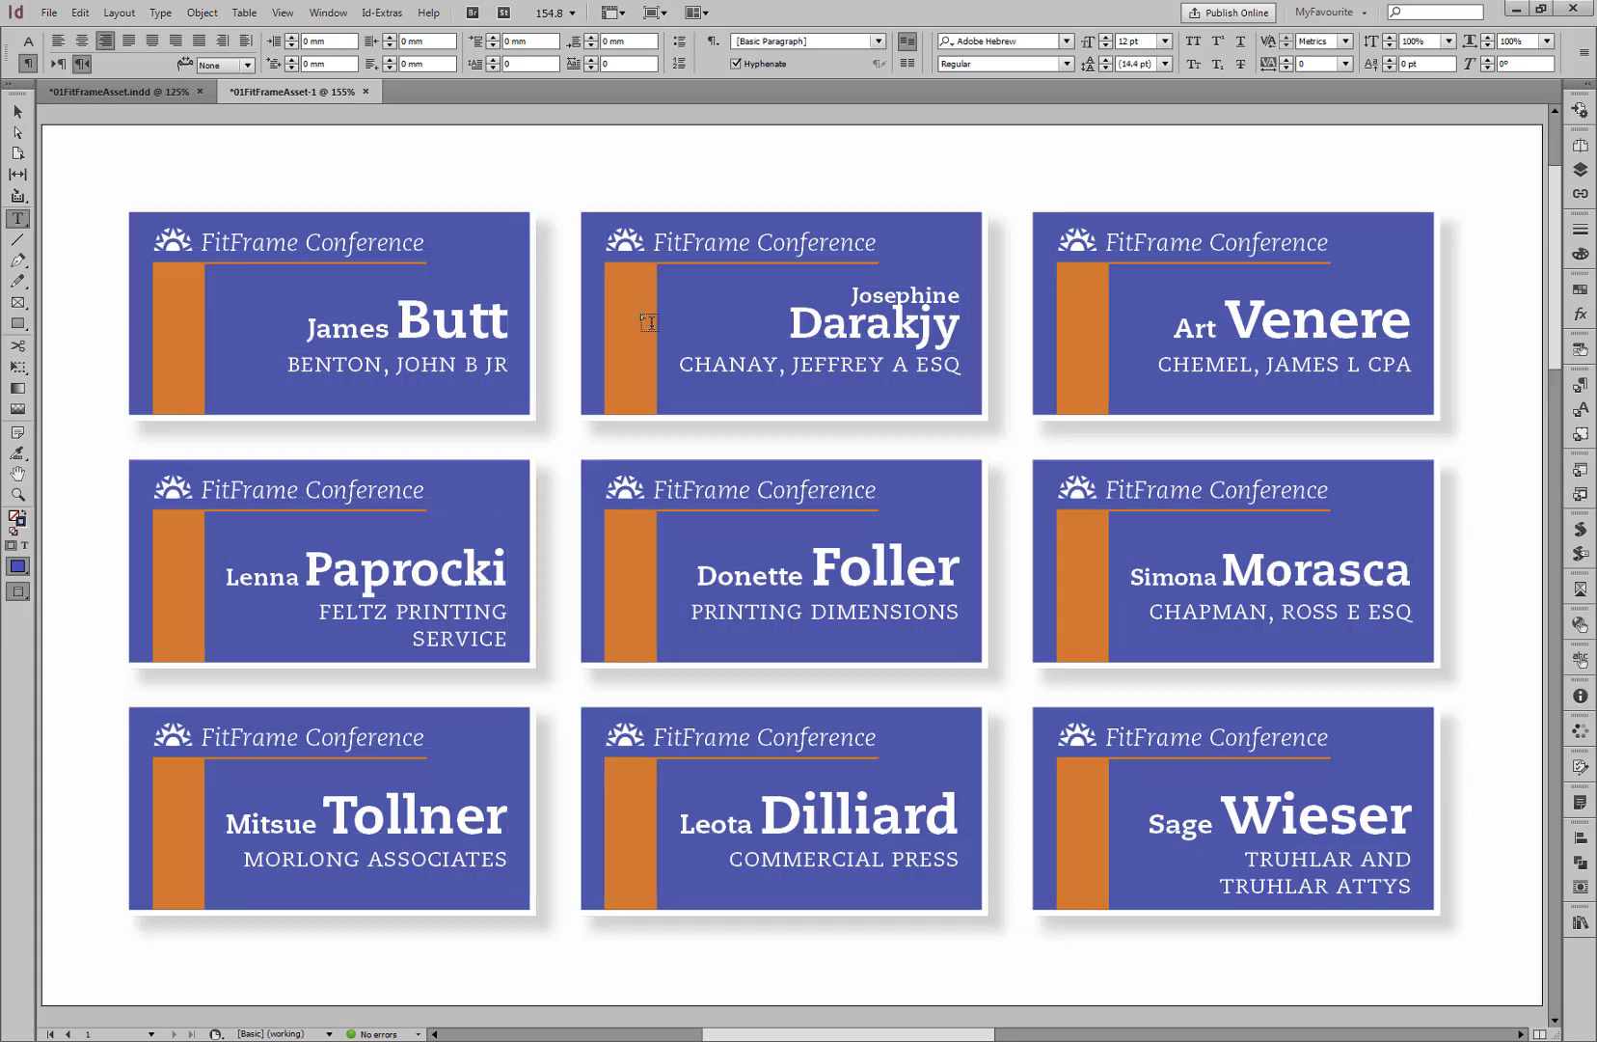
Check the top-middle badge's name and company text, then close the merged document without saving
click(899, 297)
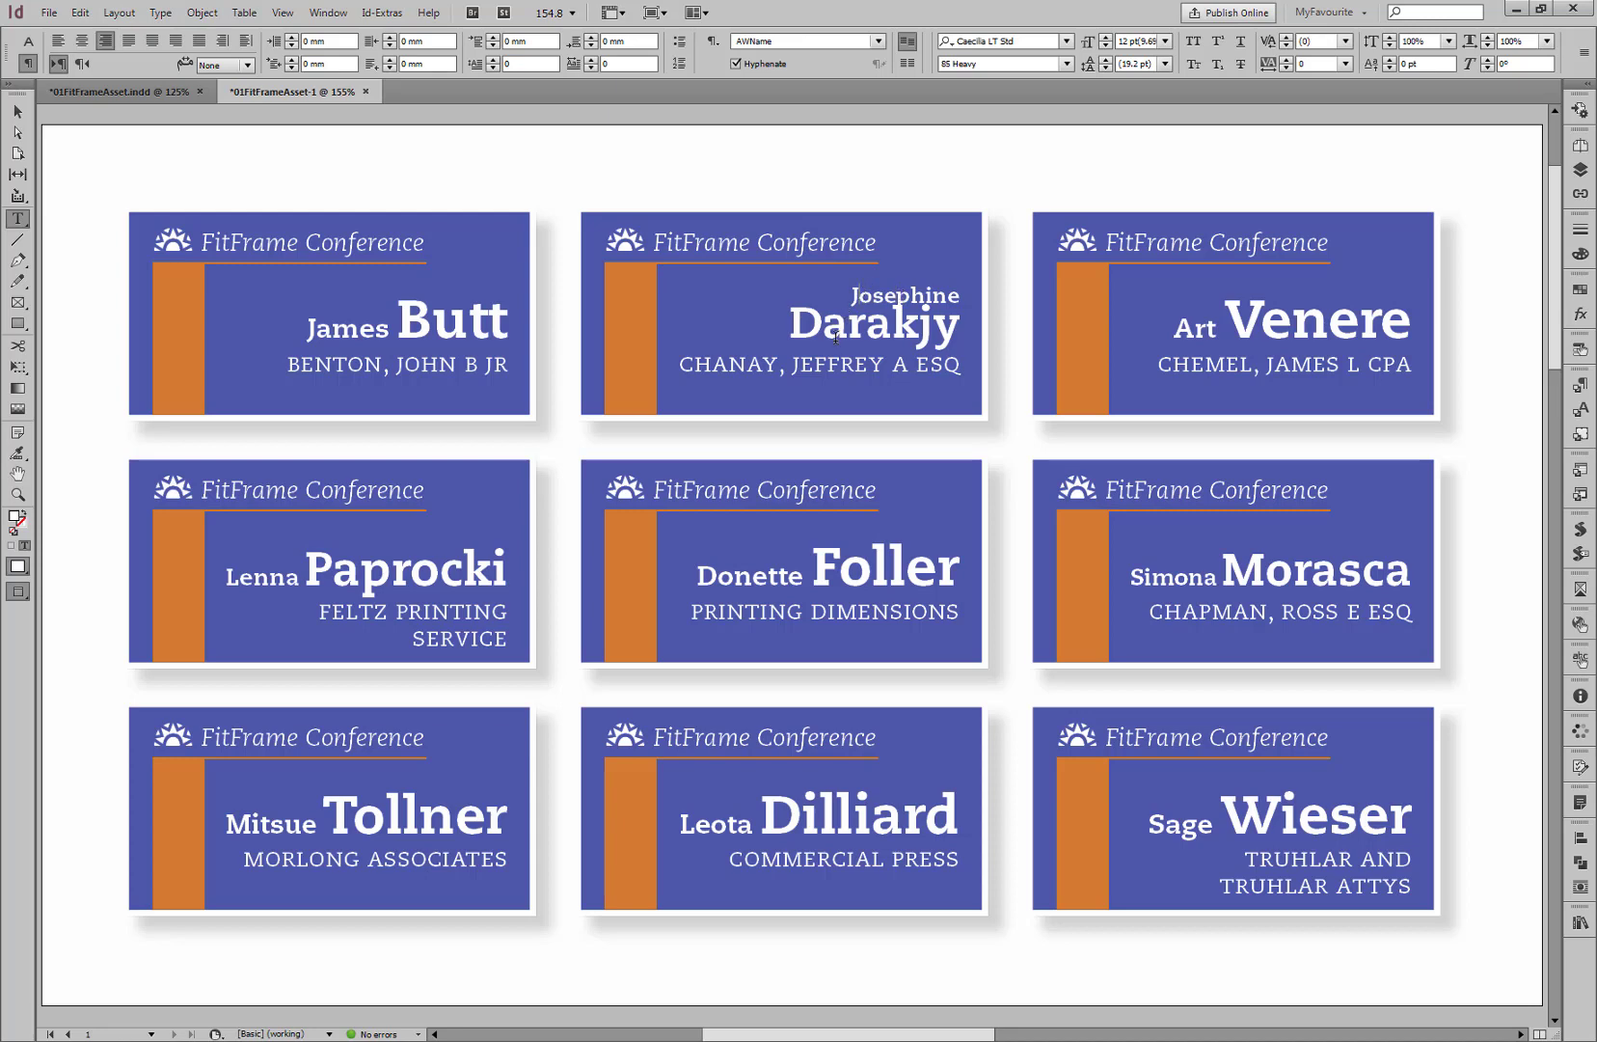
double_click(433, 610)
triple_click(433, 609)
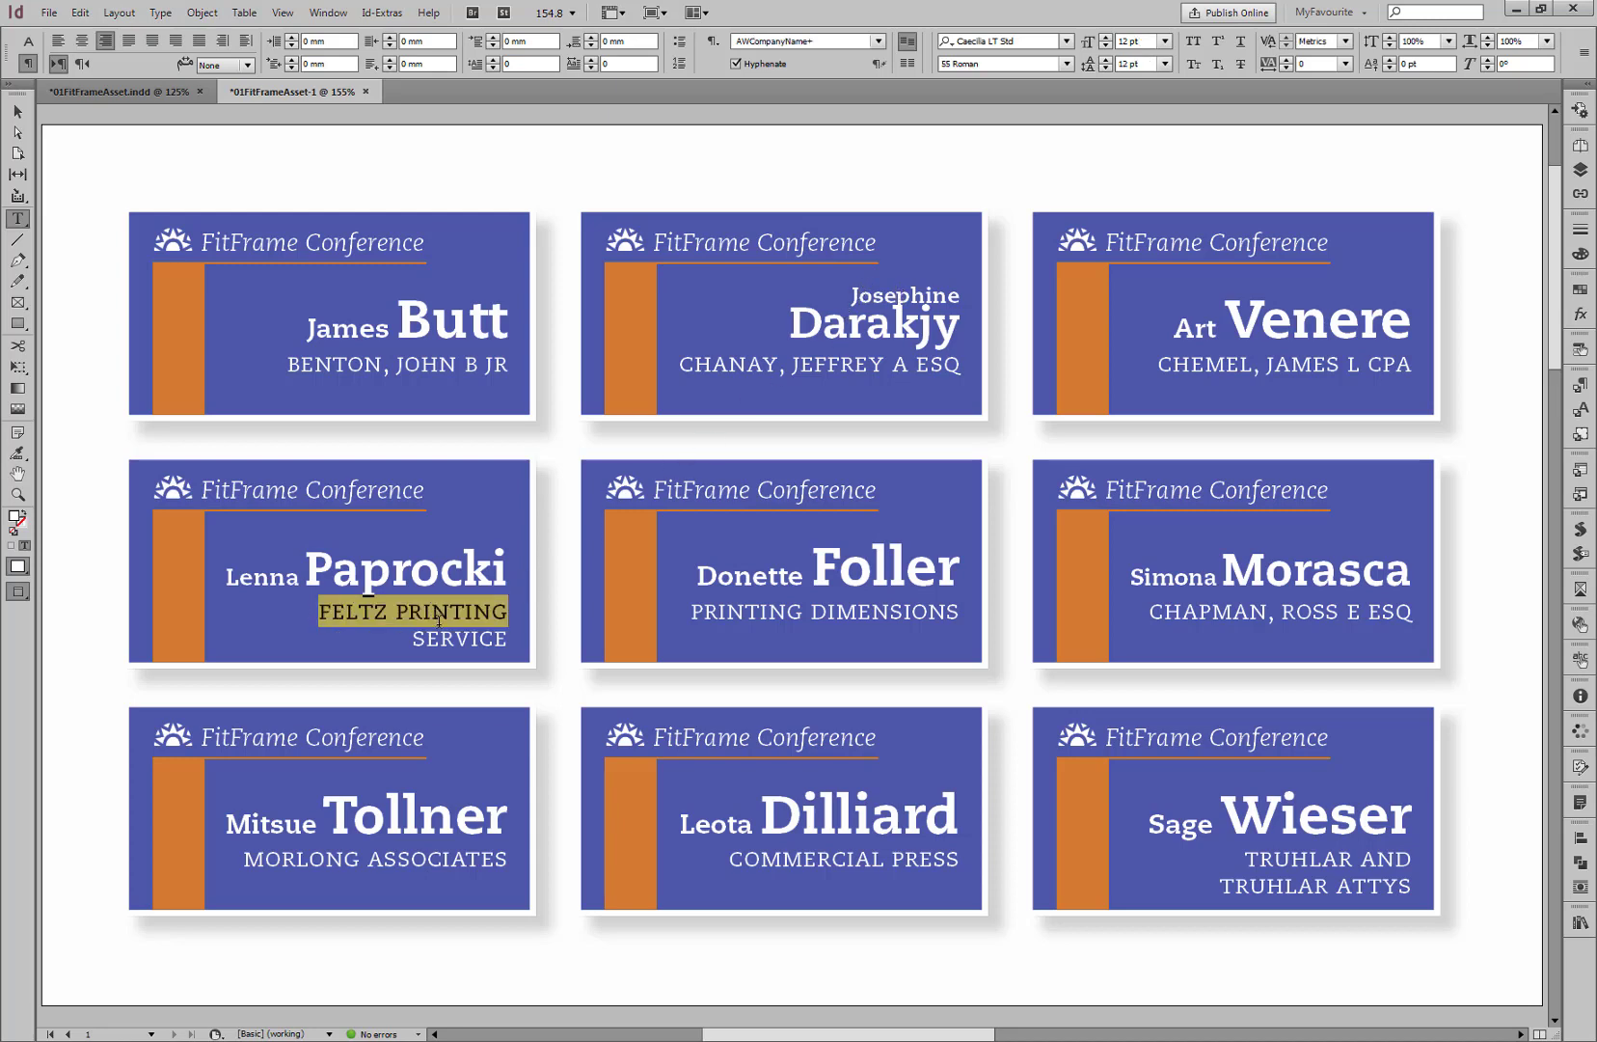
drag(433, 609, 450, 640)
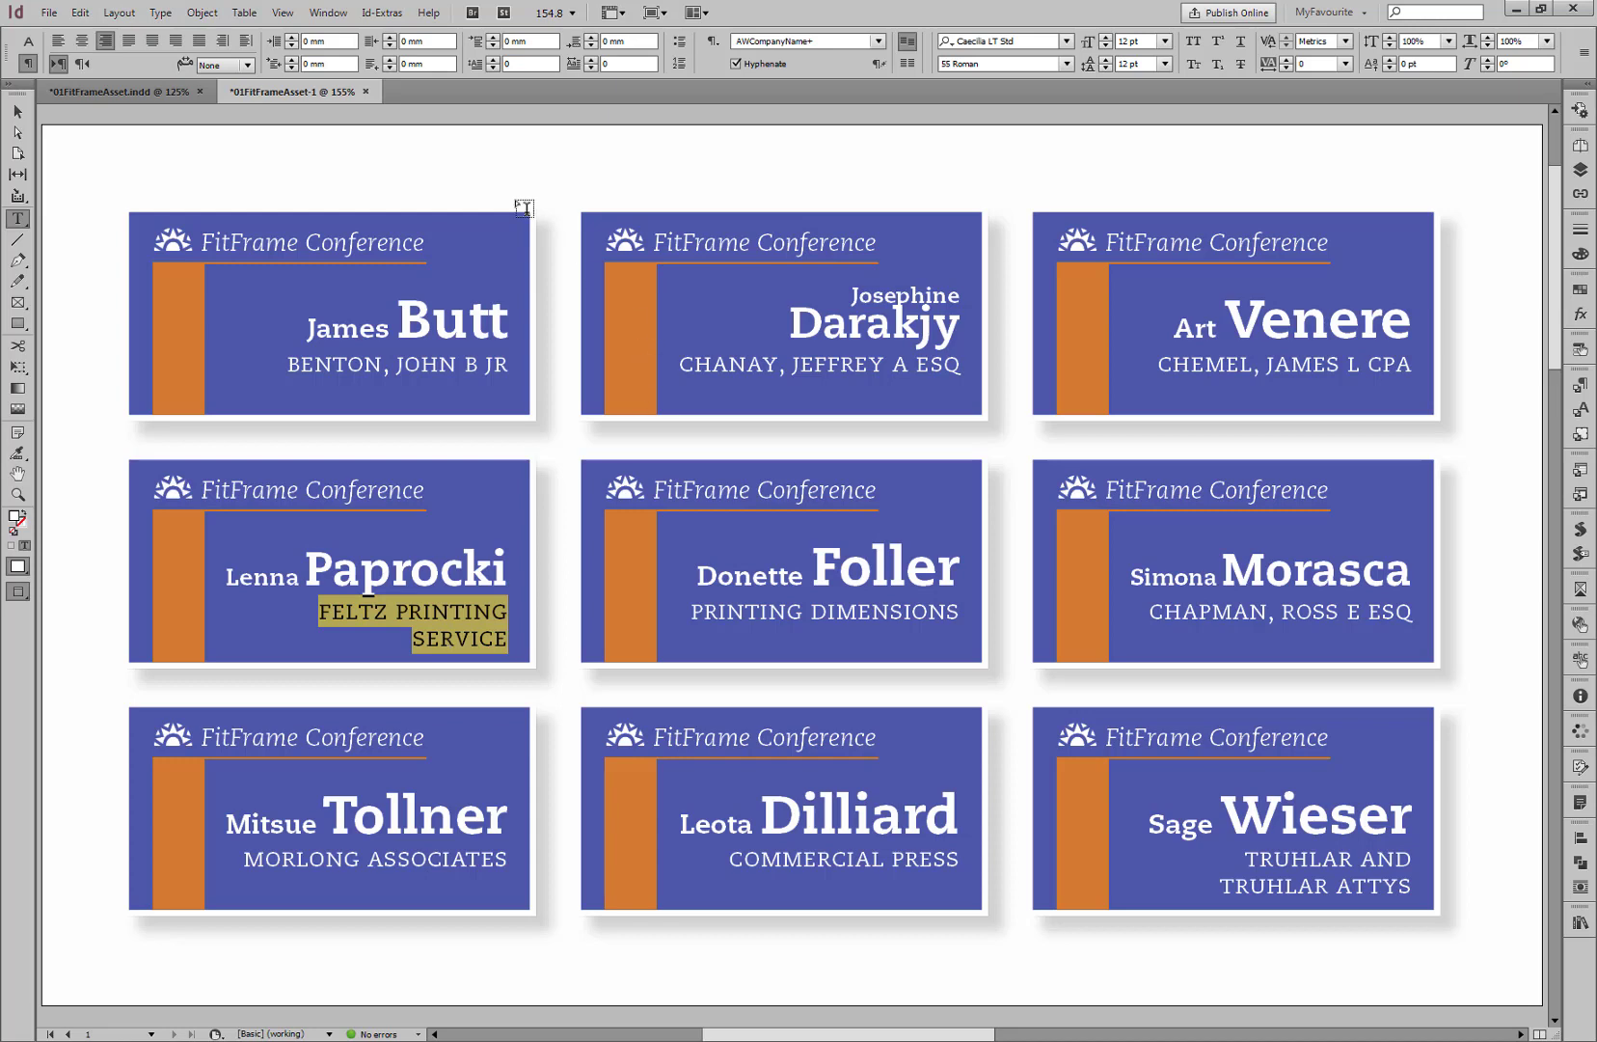
click(366, 92)
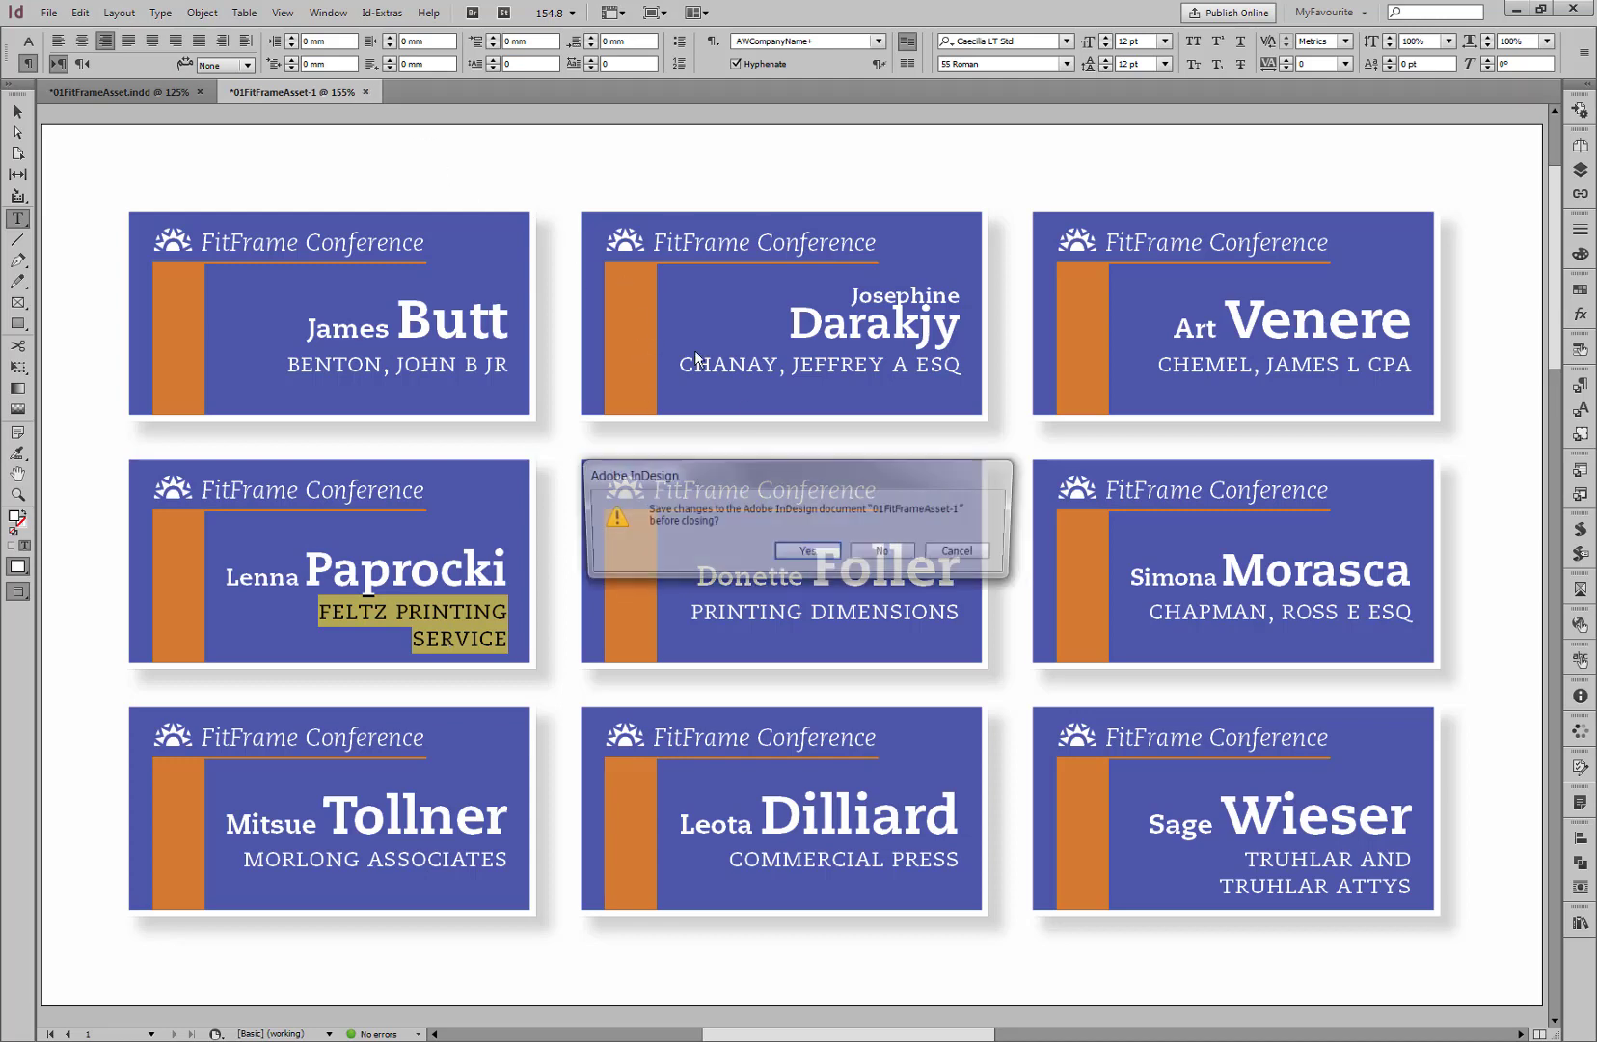
click(878, 551)
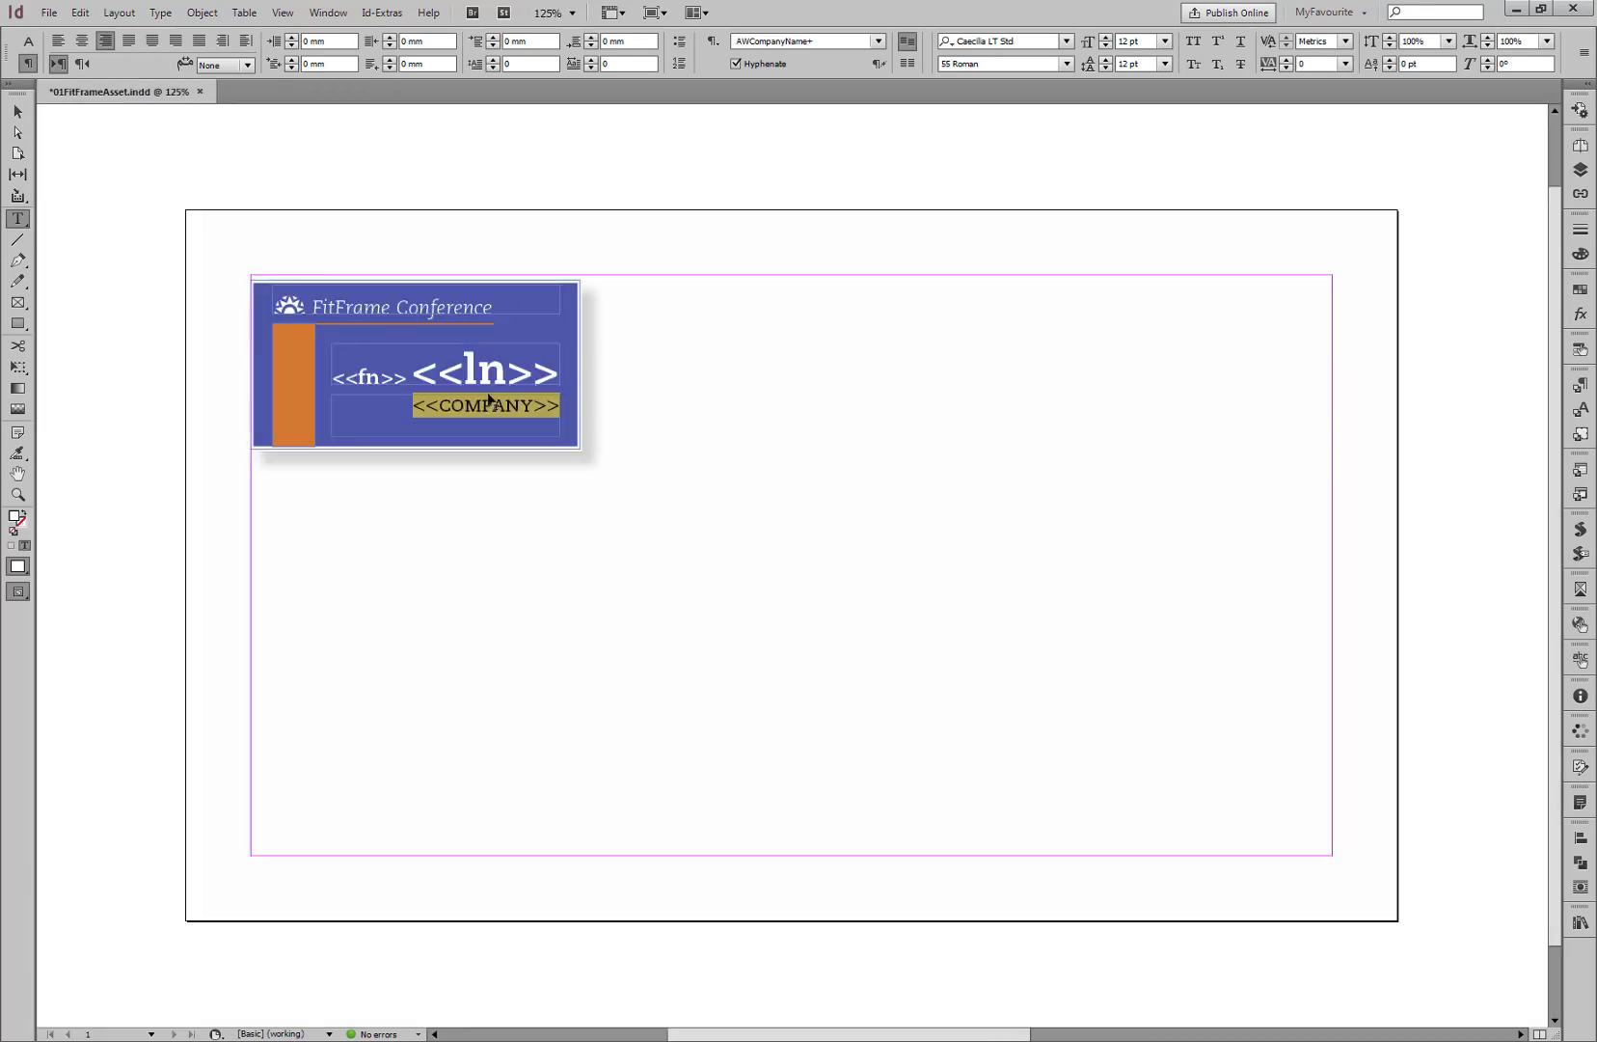
Apply No Break to the <<fn>> <<ln>> name line in the template
click(518, 522)
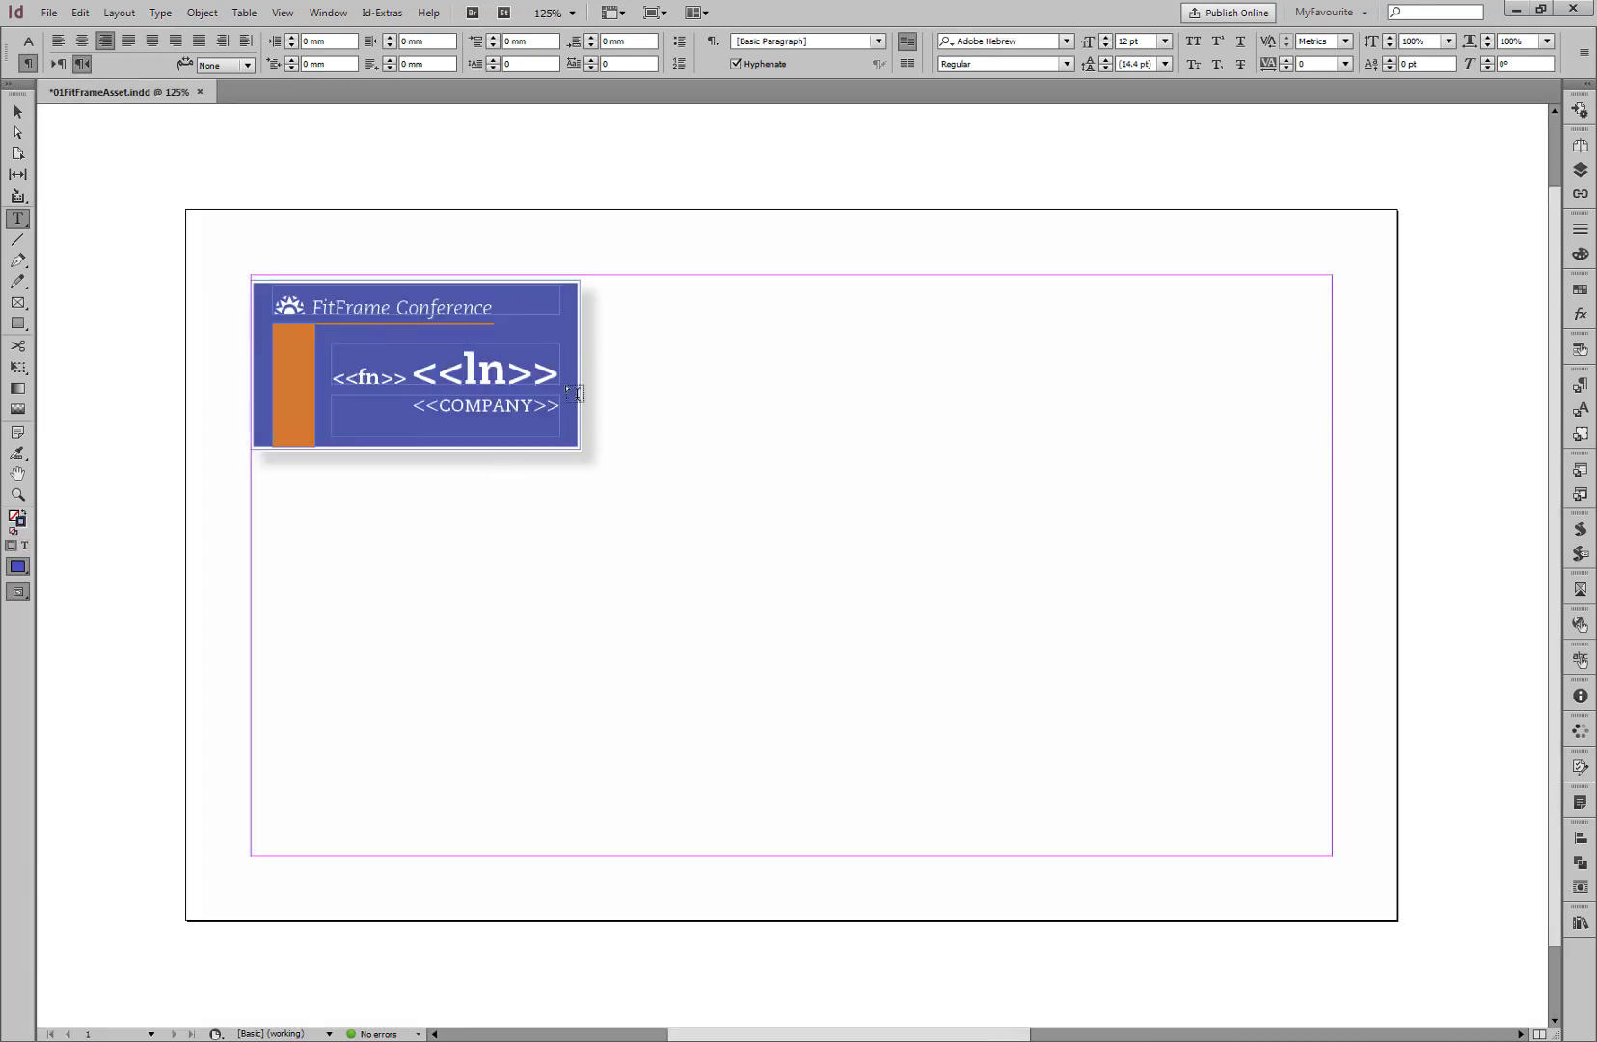
key(v)
click(465, 386)
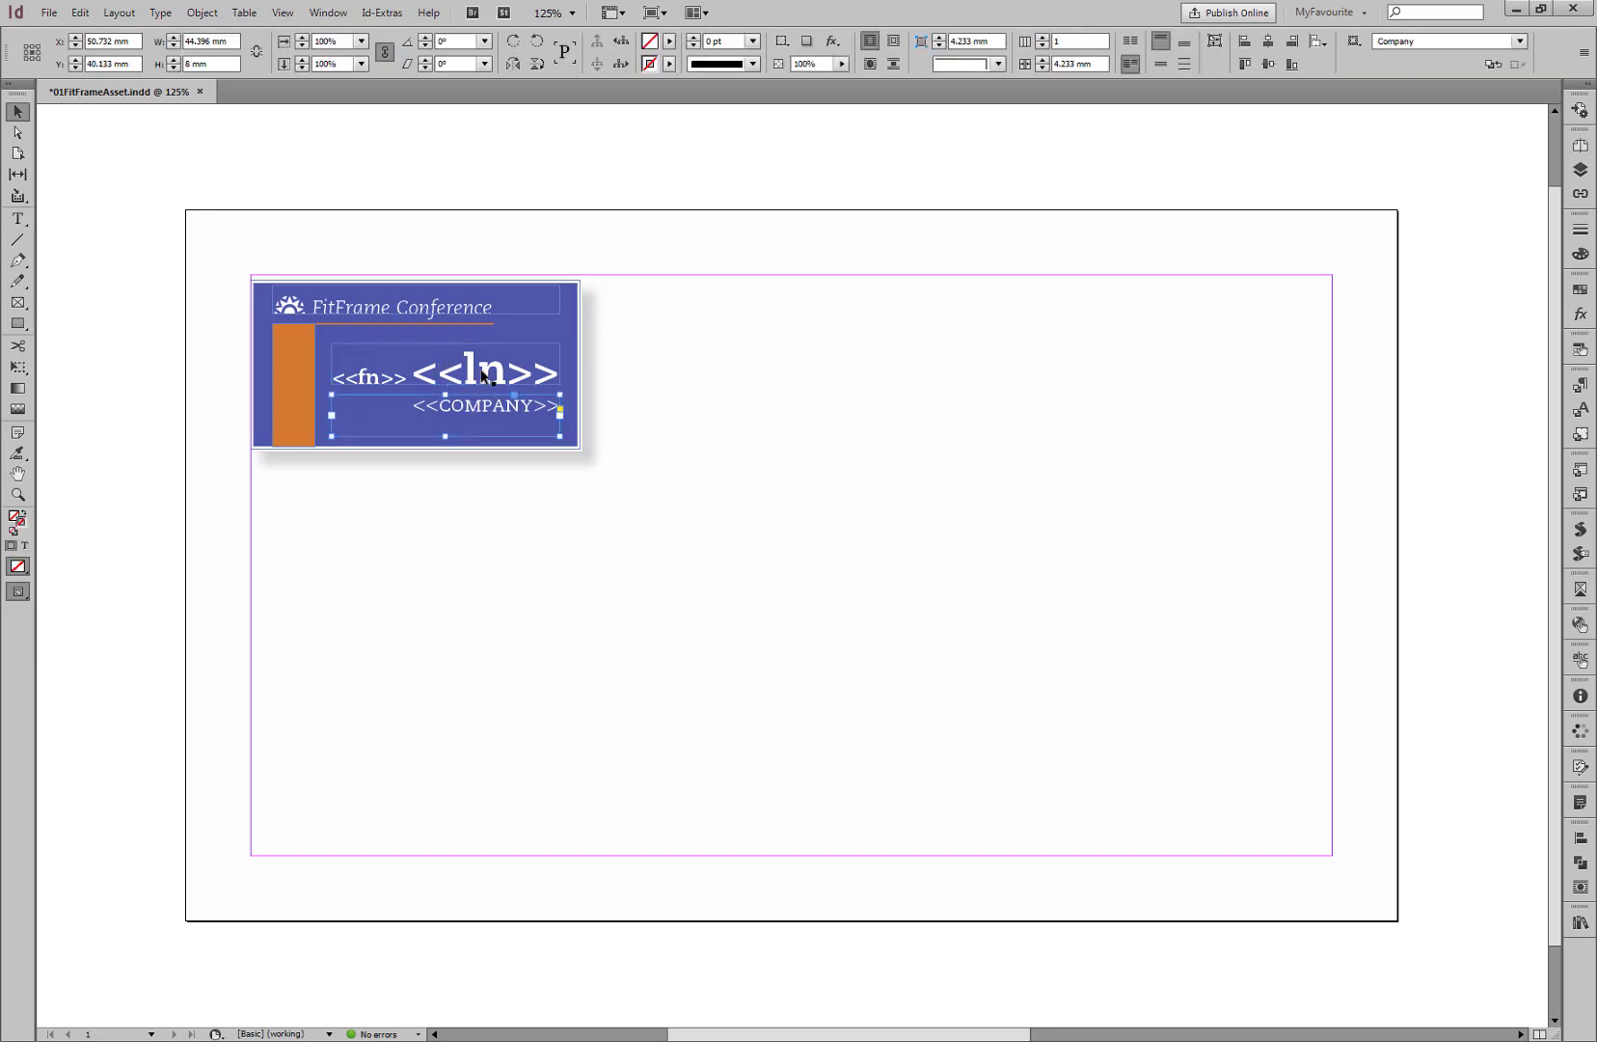
double_click(479, 371)
key(ctrl+a)
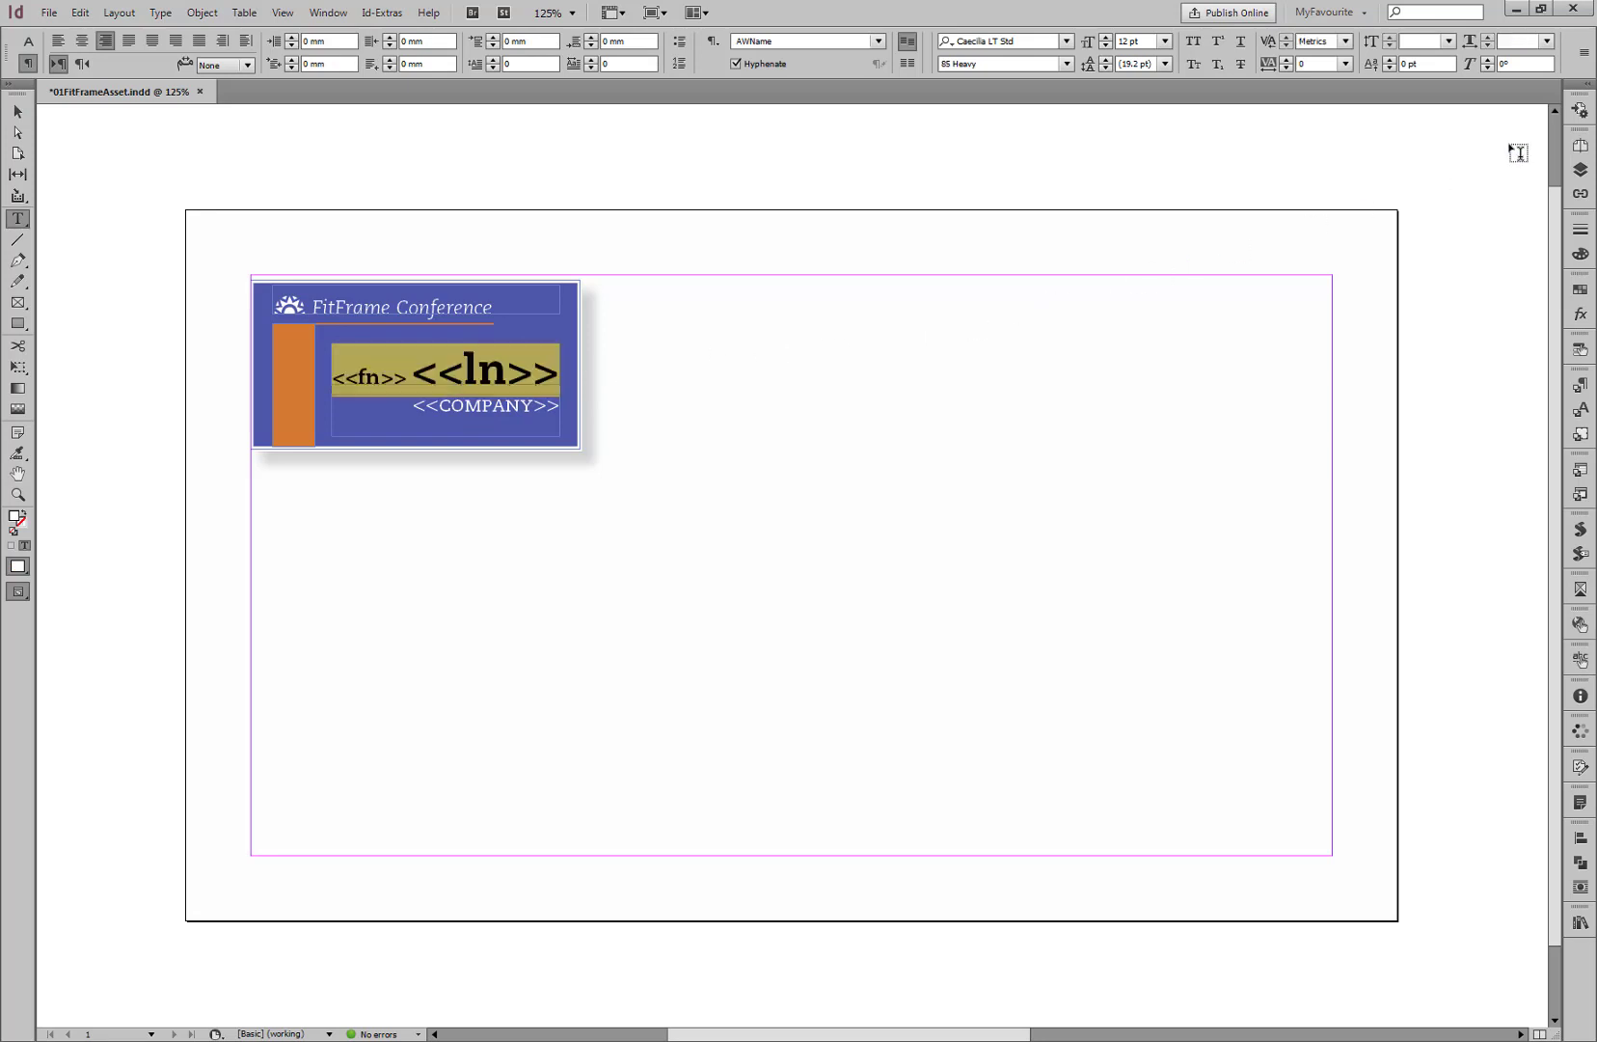
click(1580, 55)
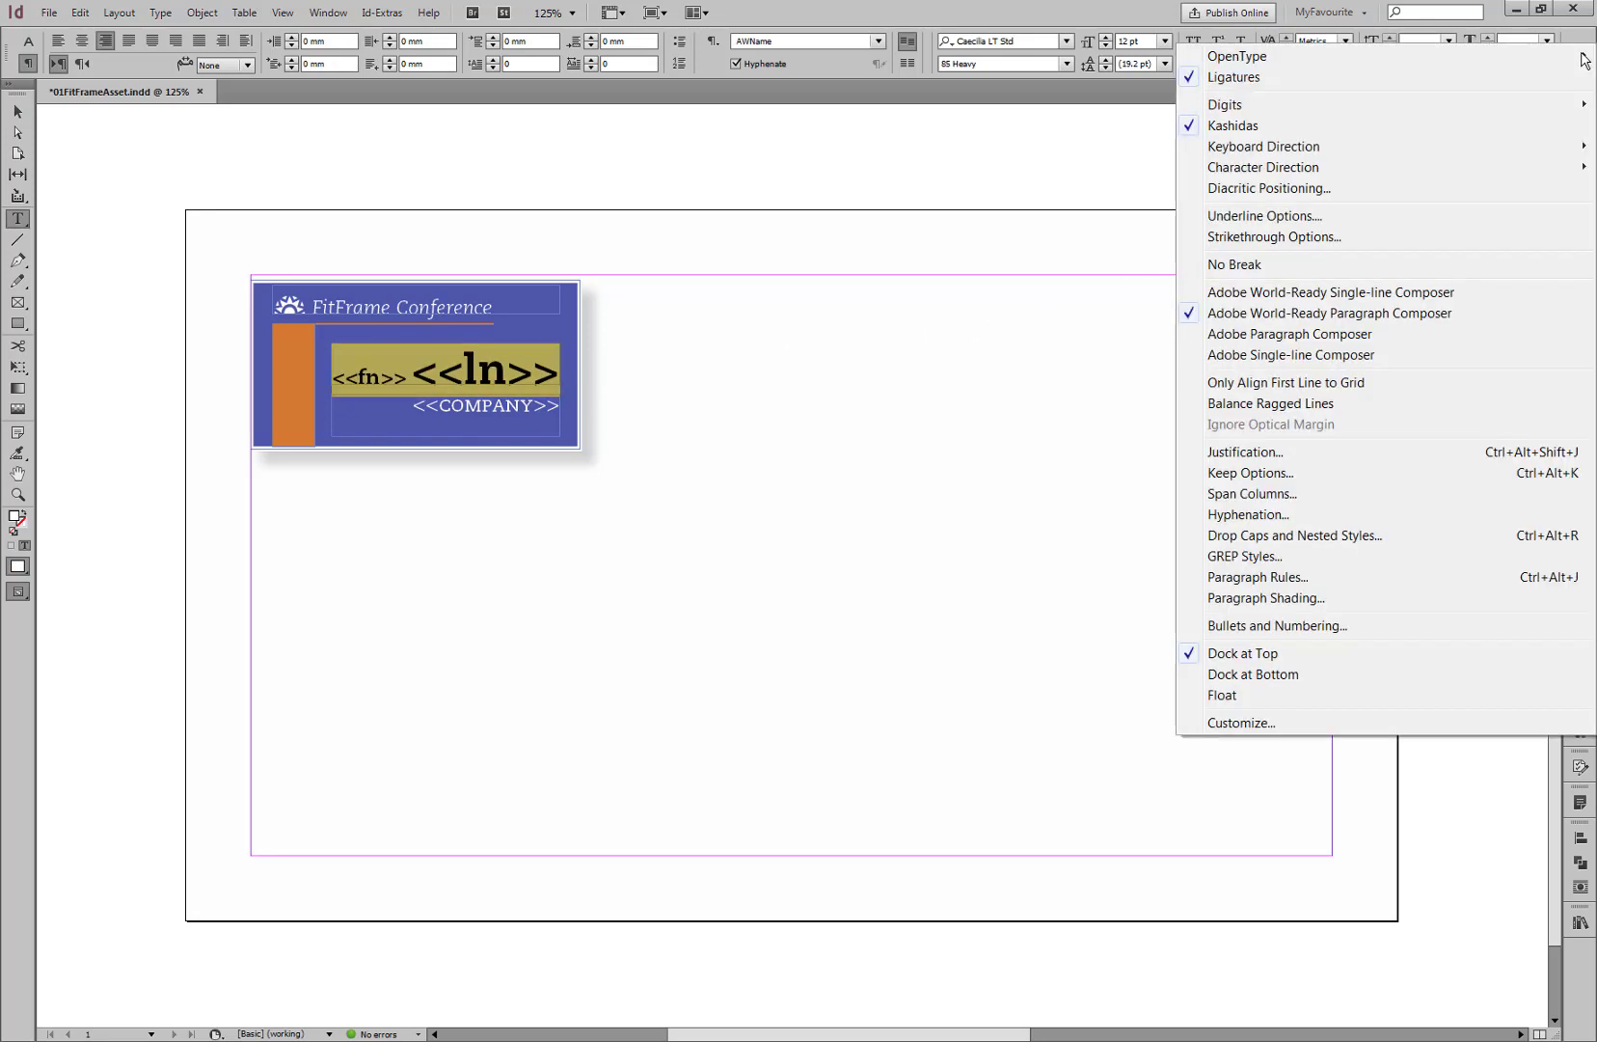
click(1267, 270)
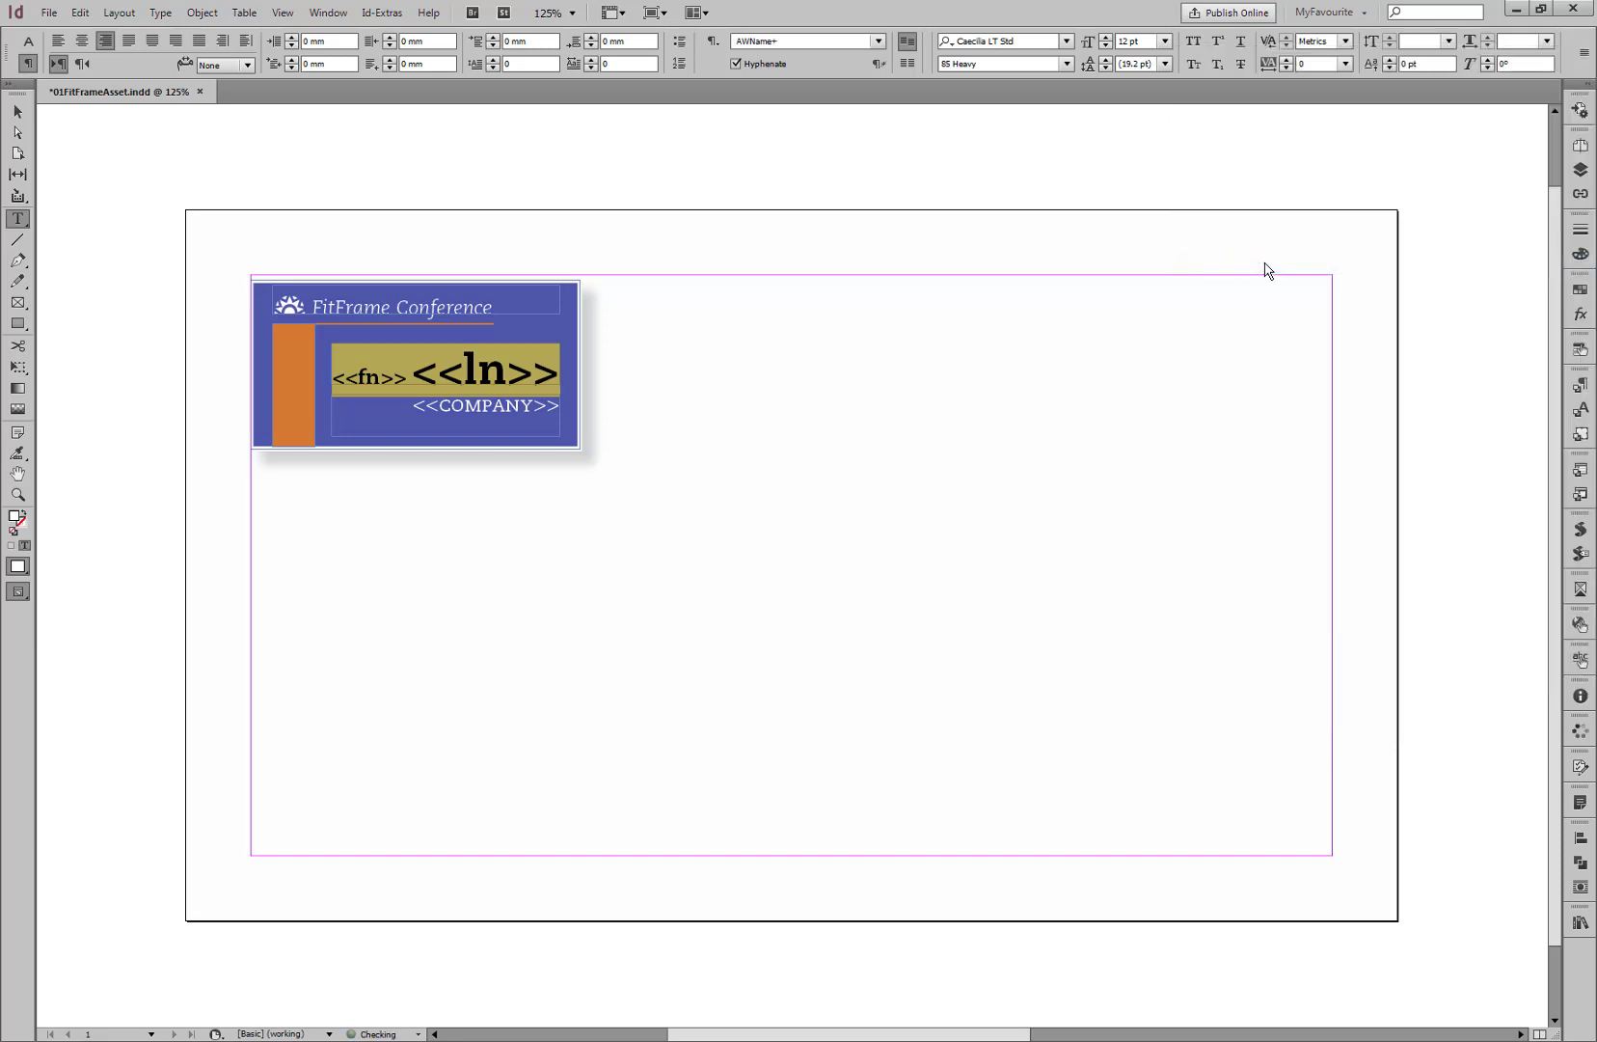
Apply No Break to the <<COMPANY>> line as well
click(402, 422)
triple_click(403, 422)
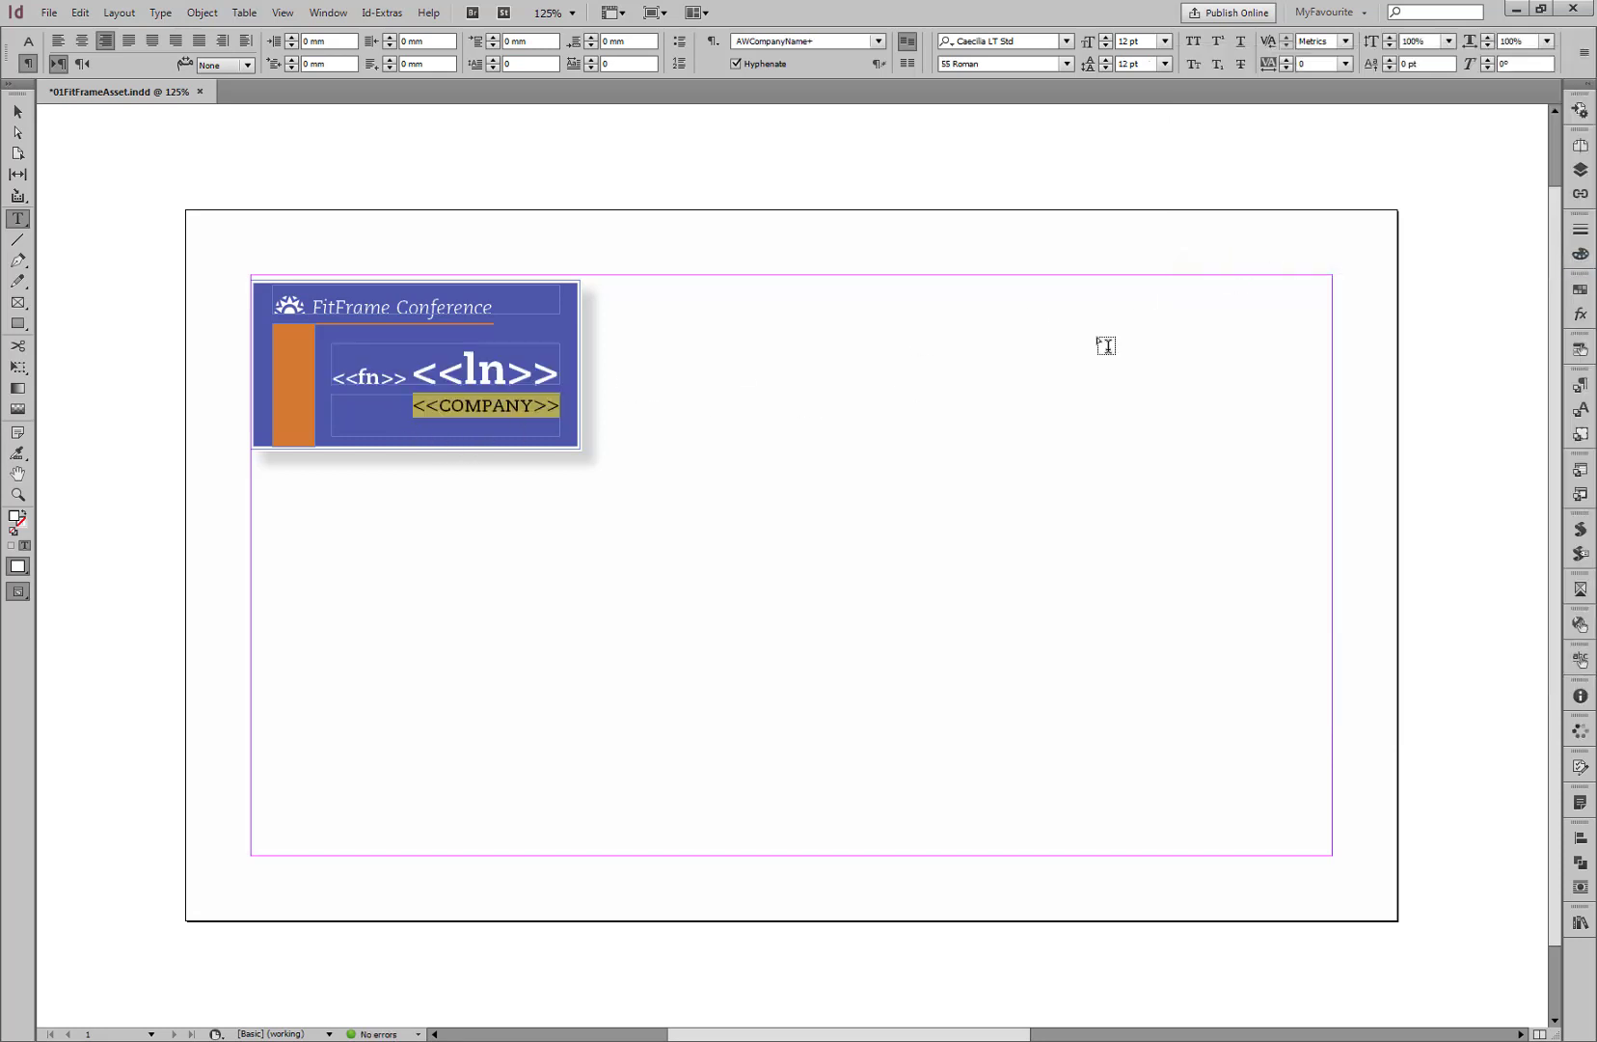
click(1584, 52)
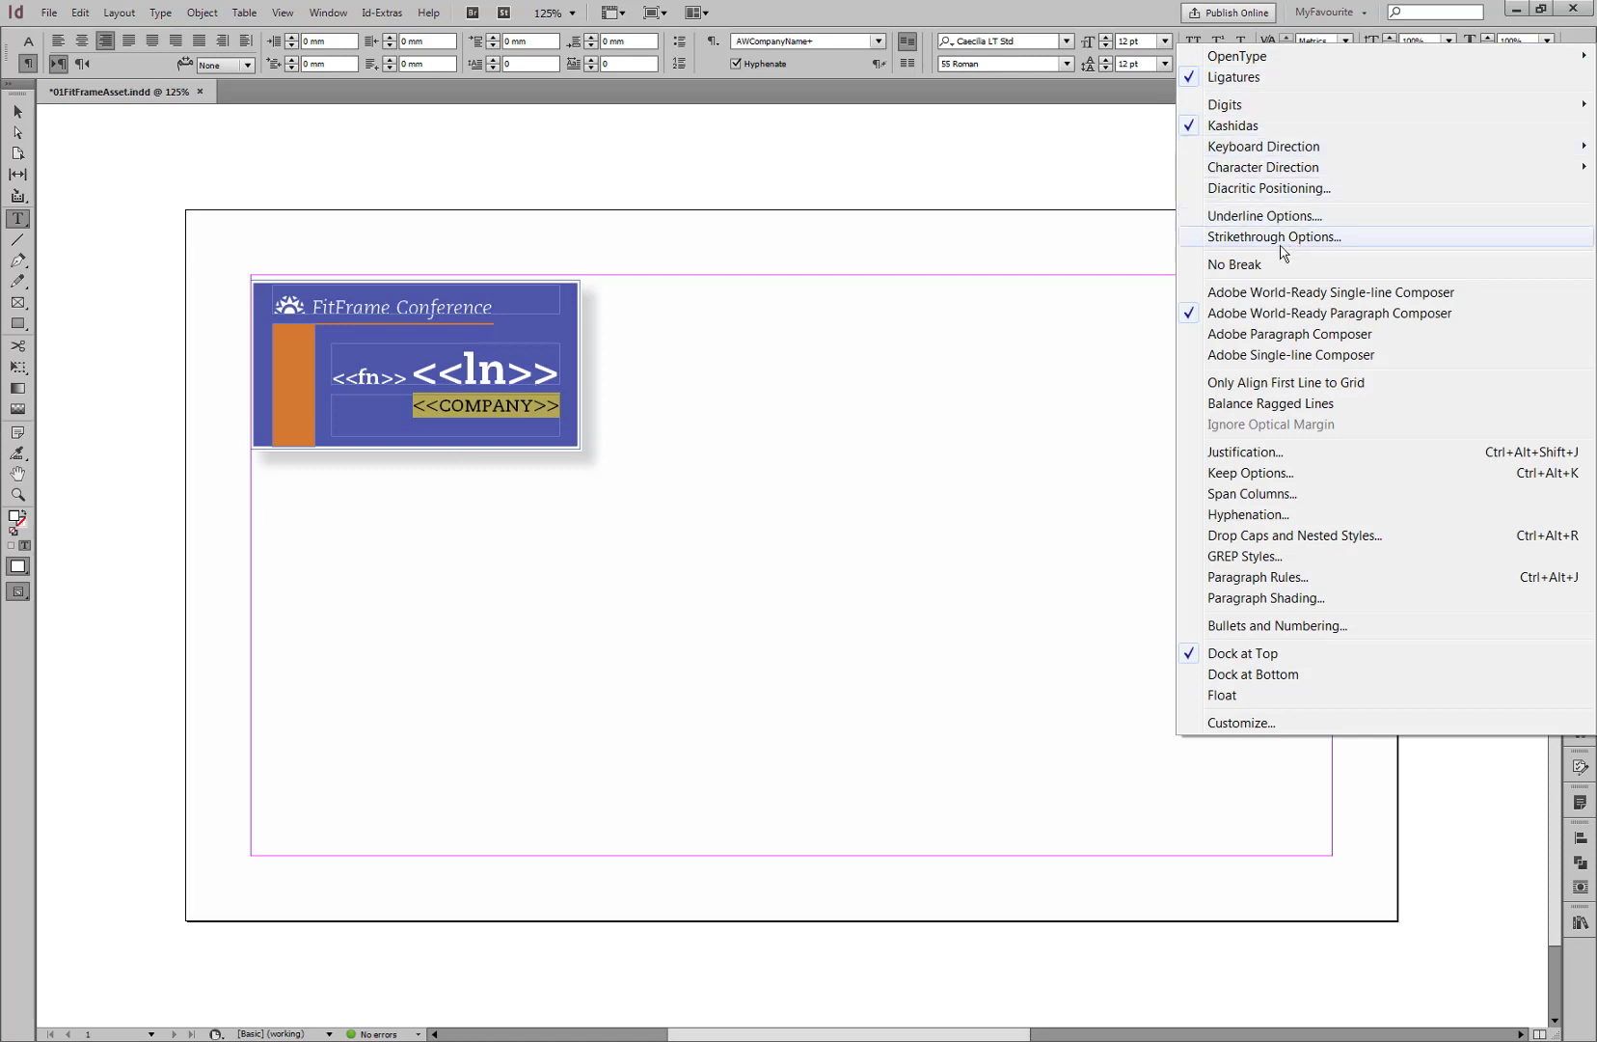
click(1251, 266)
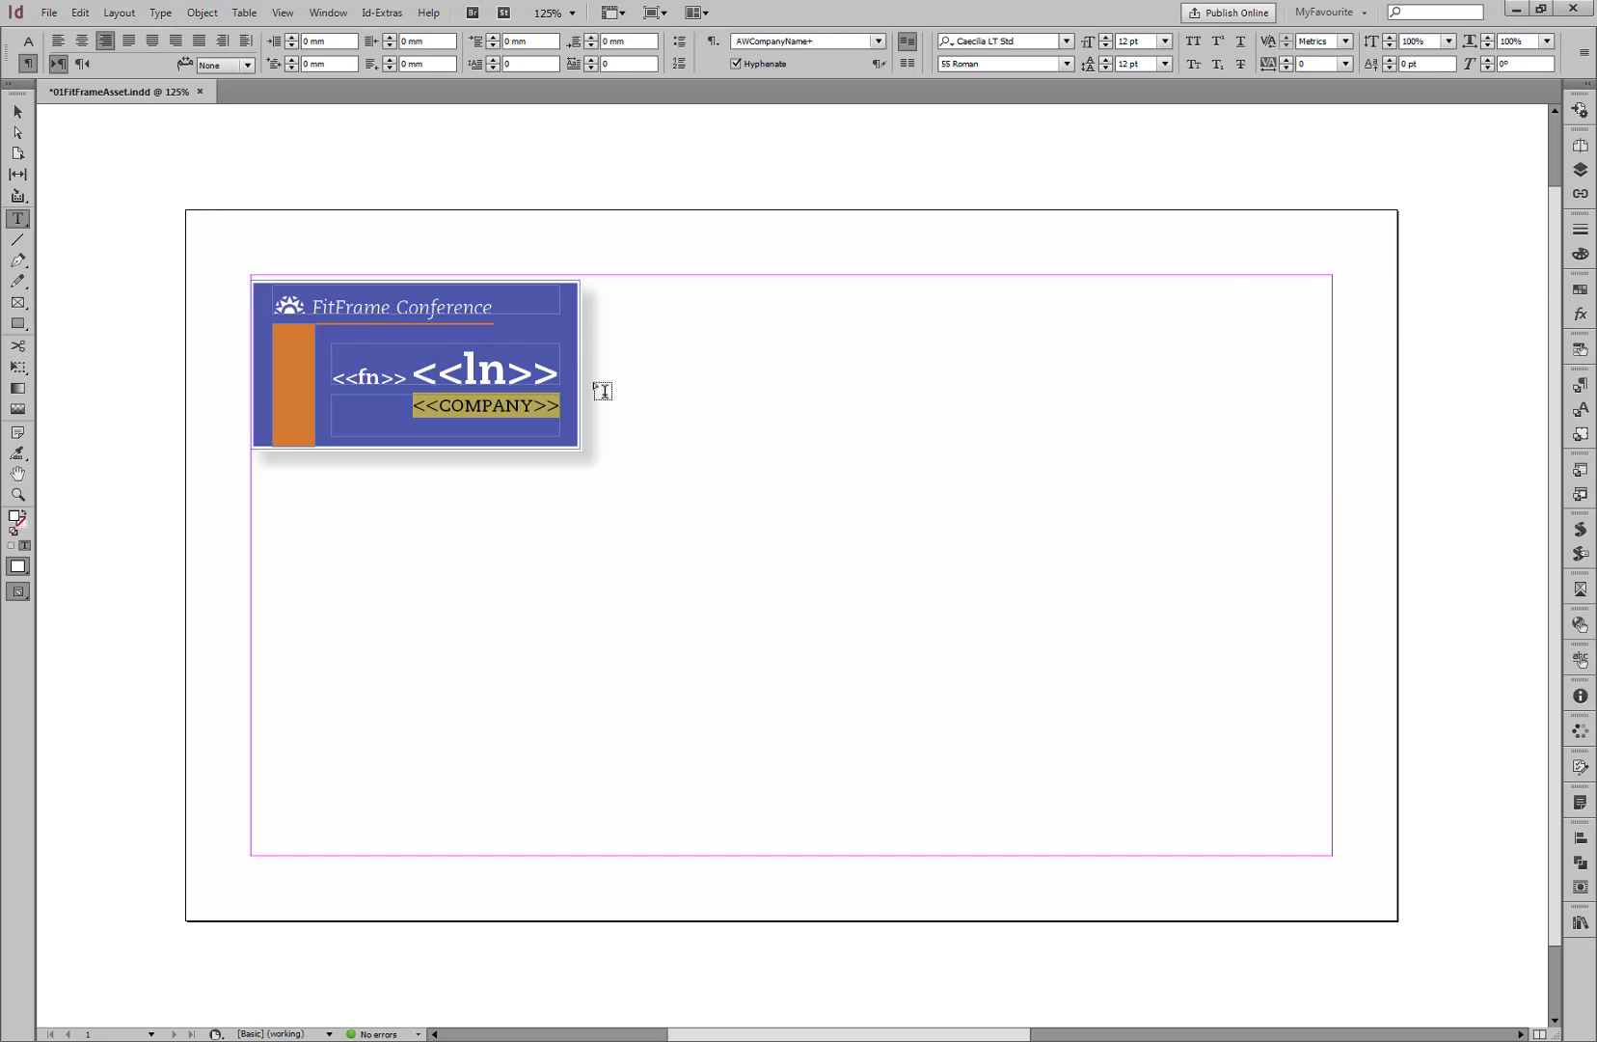
click(762, 402)
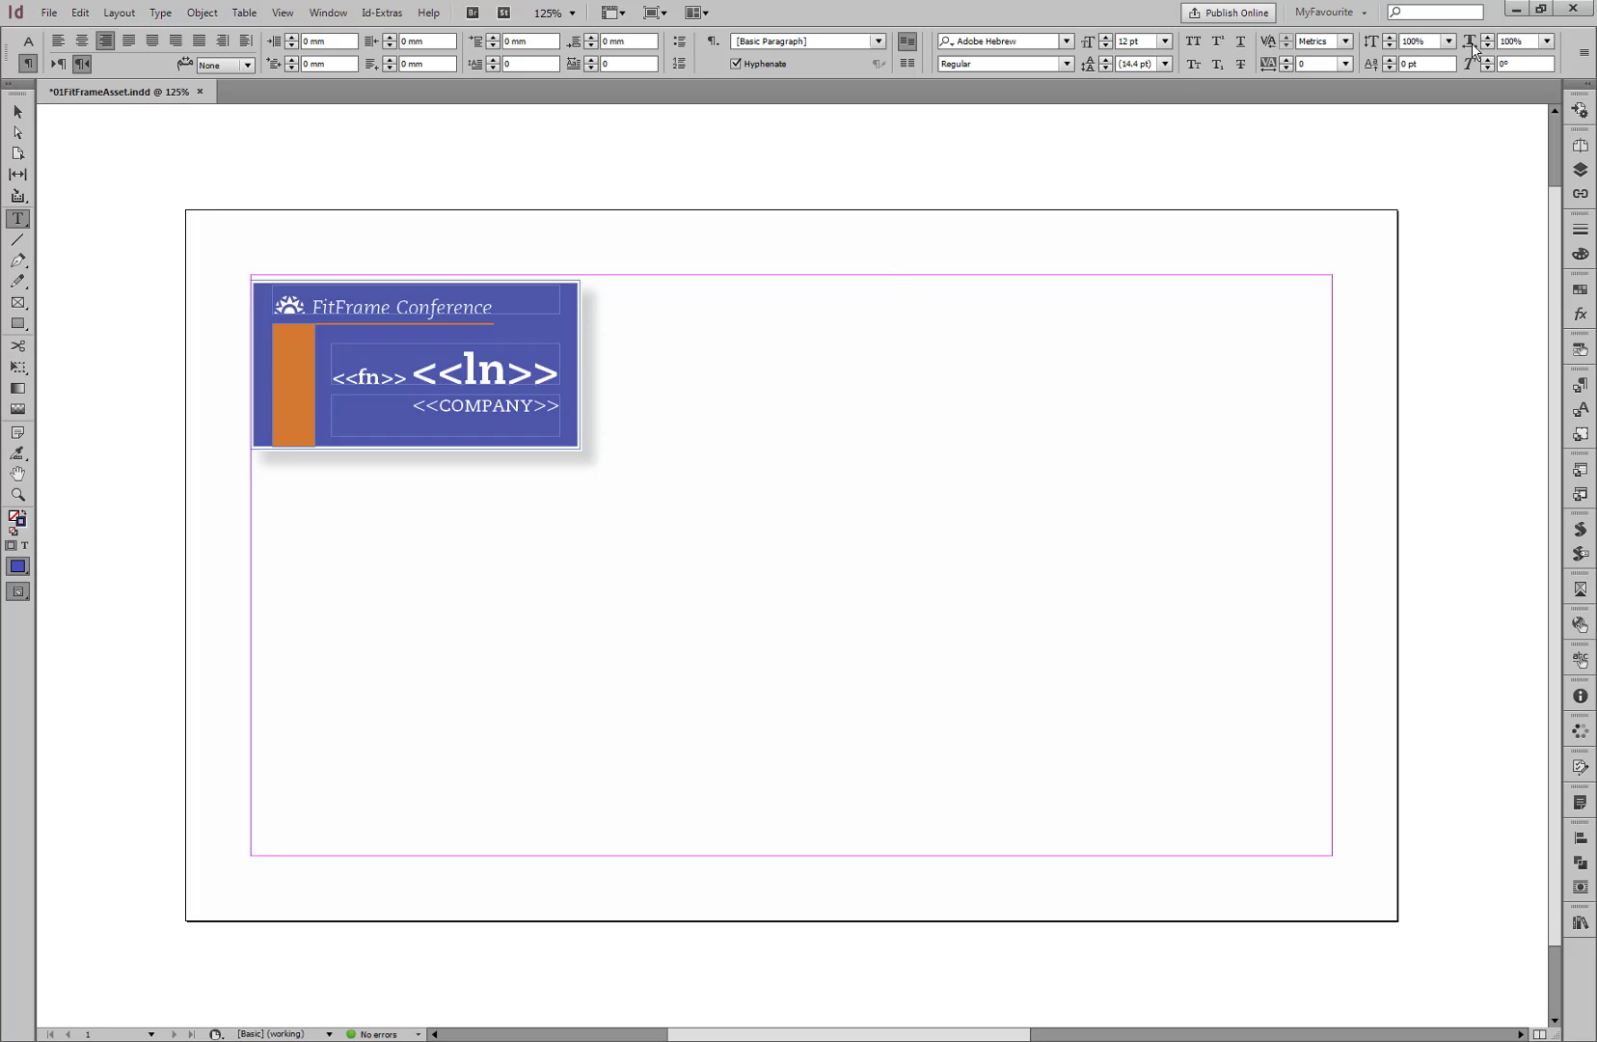
Create a new merged badge document from the Data Merge panel and dismiss the overset text report
click(1580, 109)
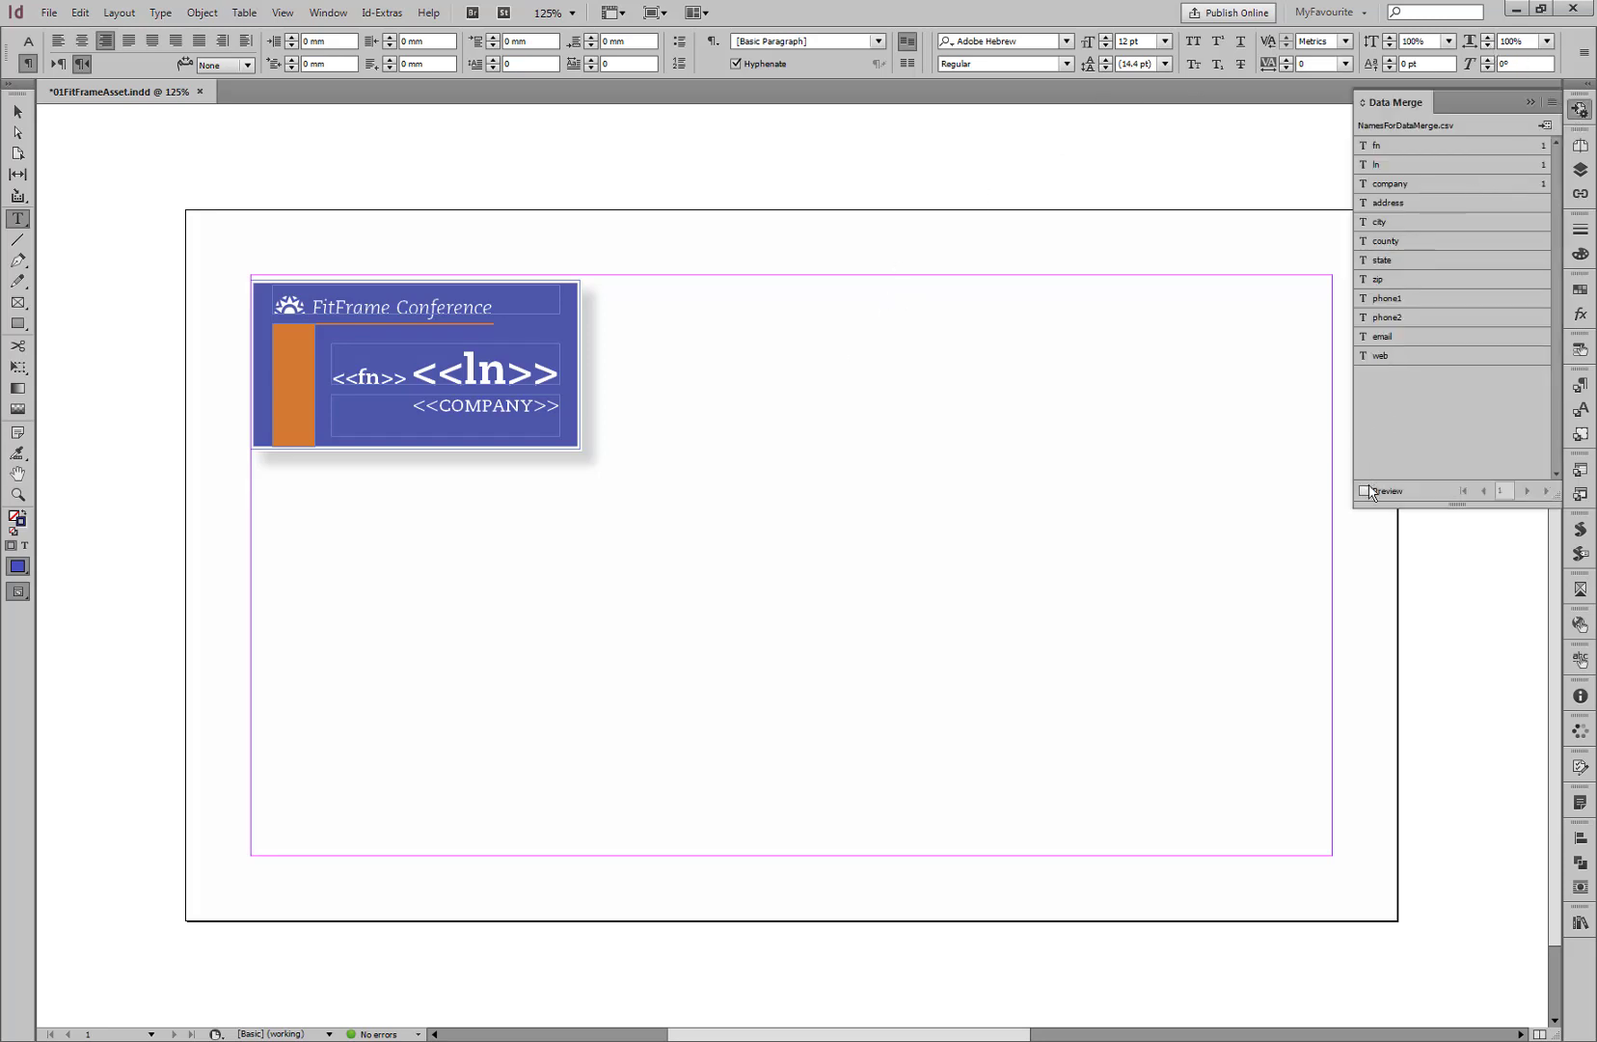
click(1546, 125)
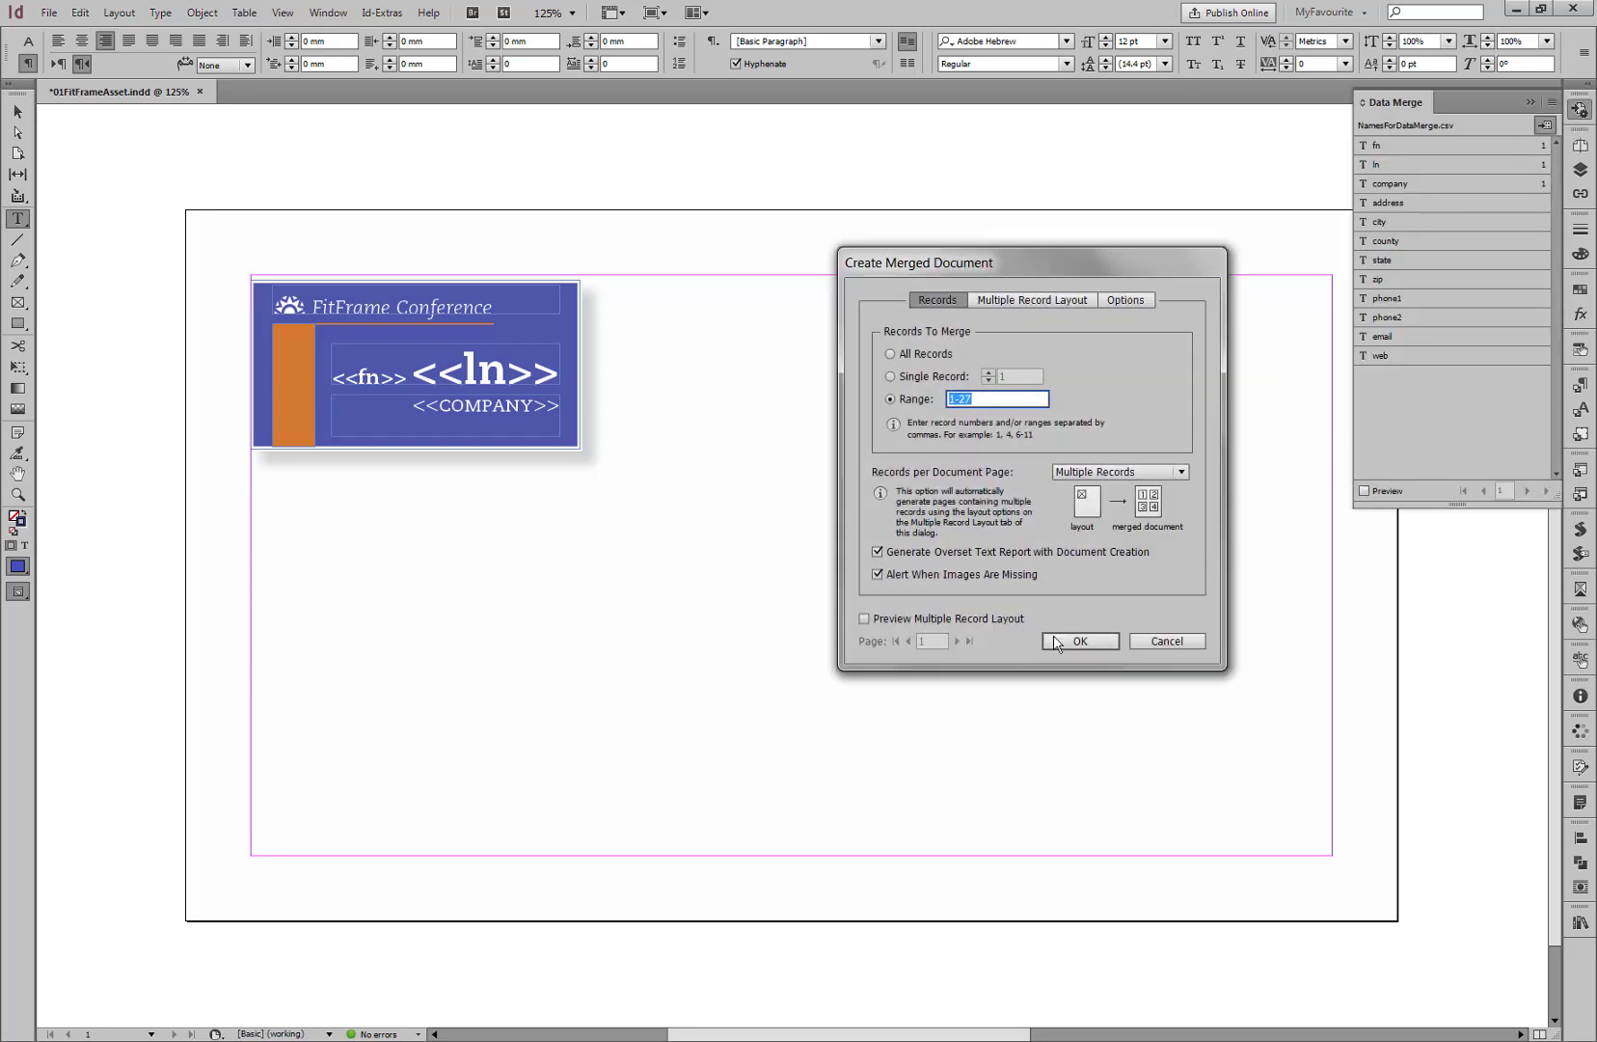
click(1110, 639)
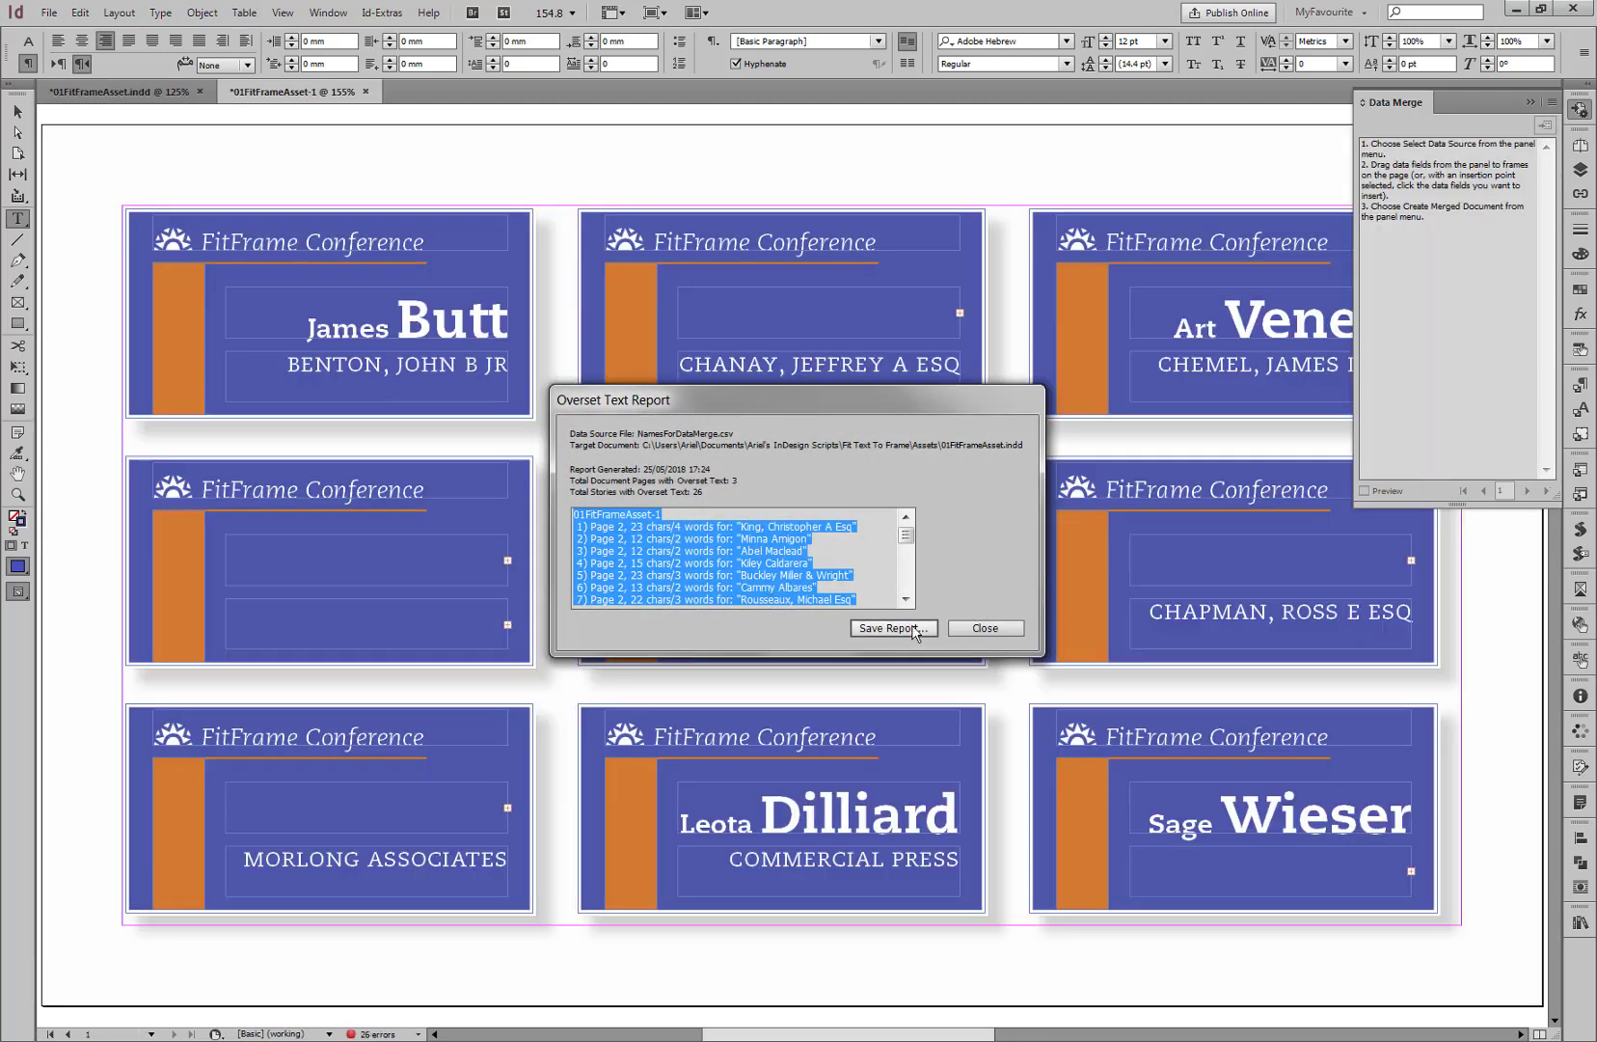
click(985, 628)
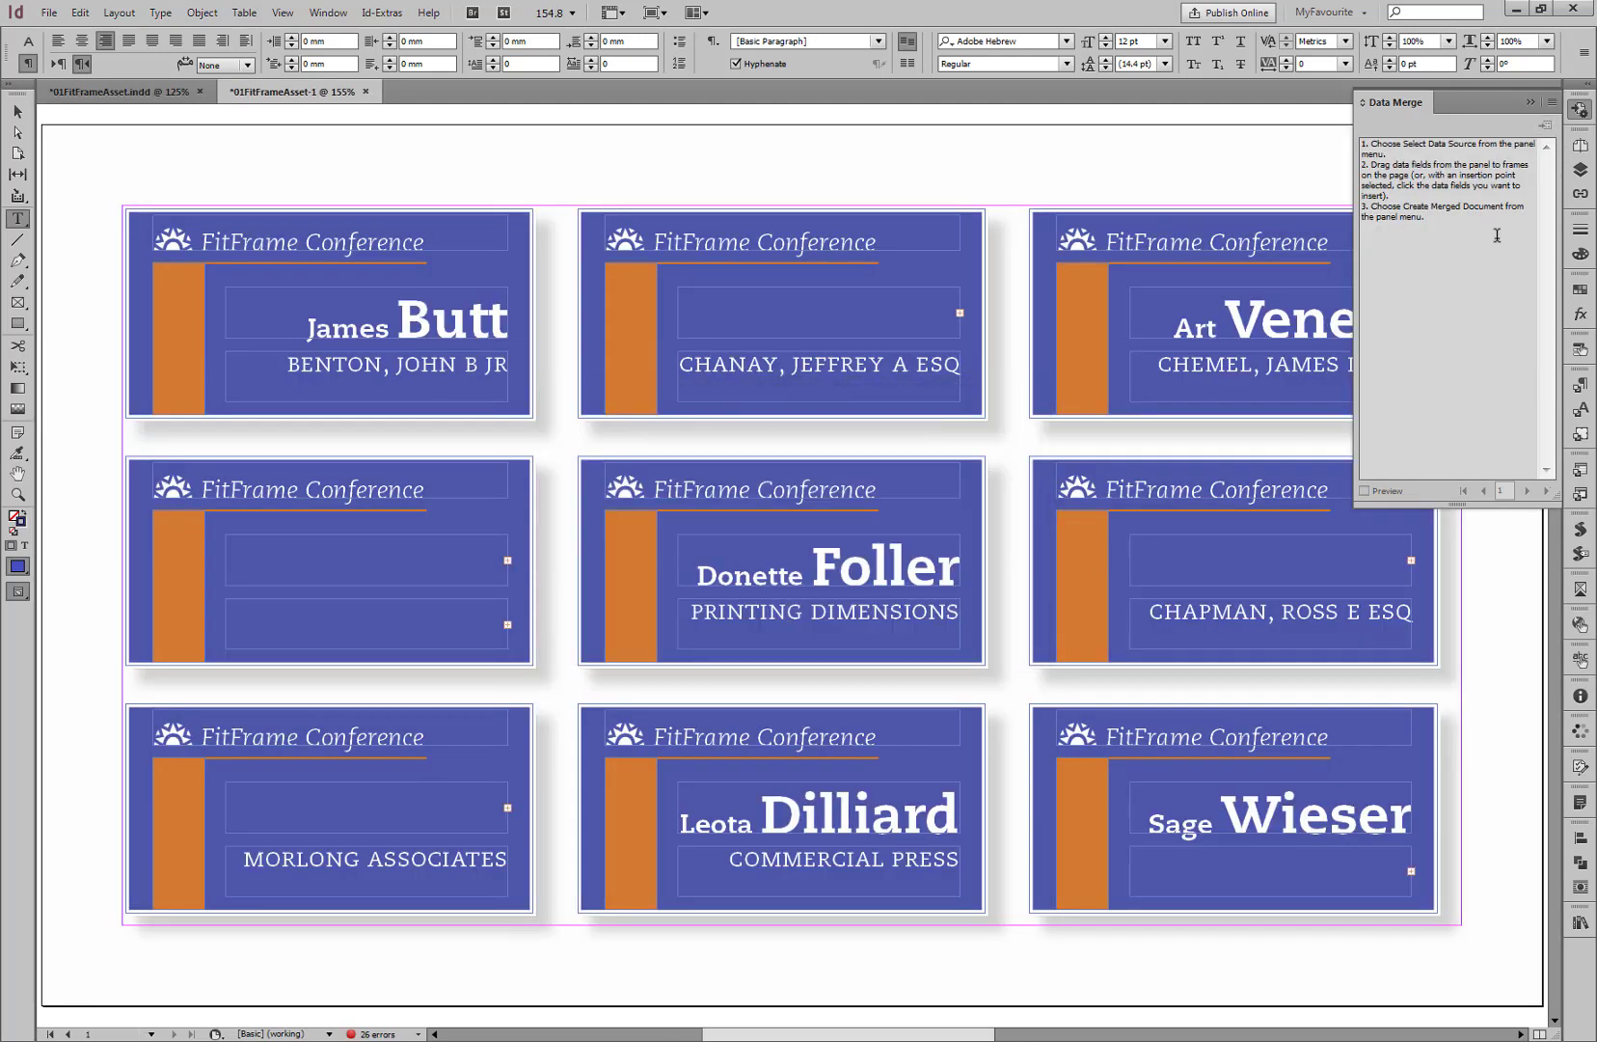
click(1580, 109)
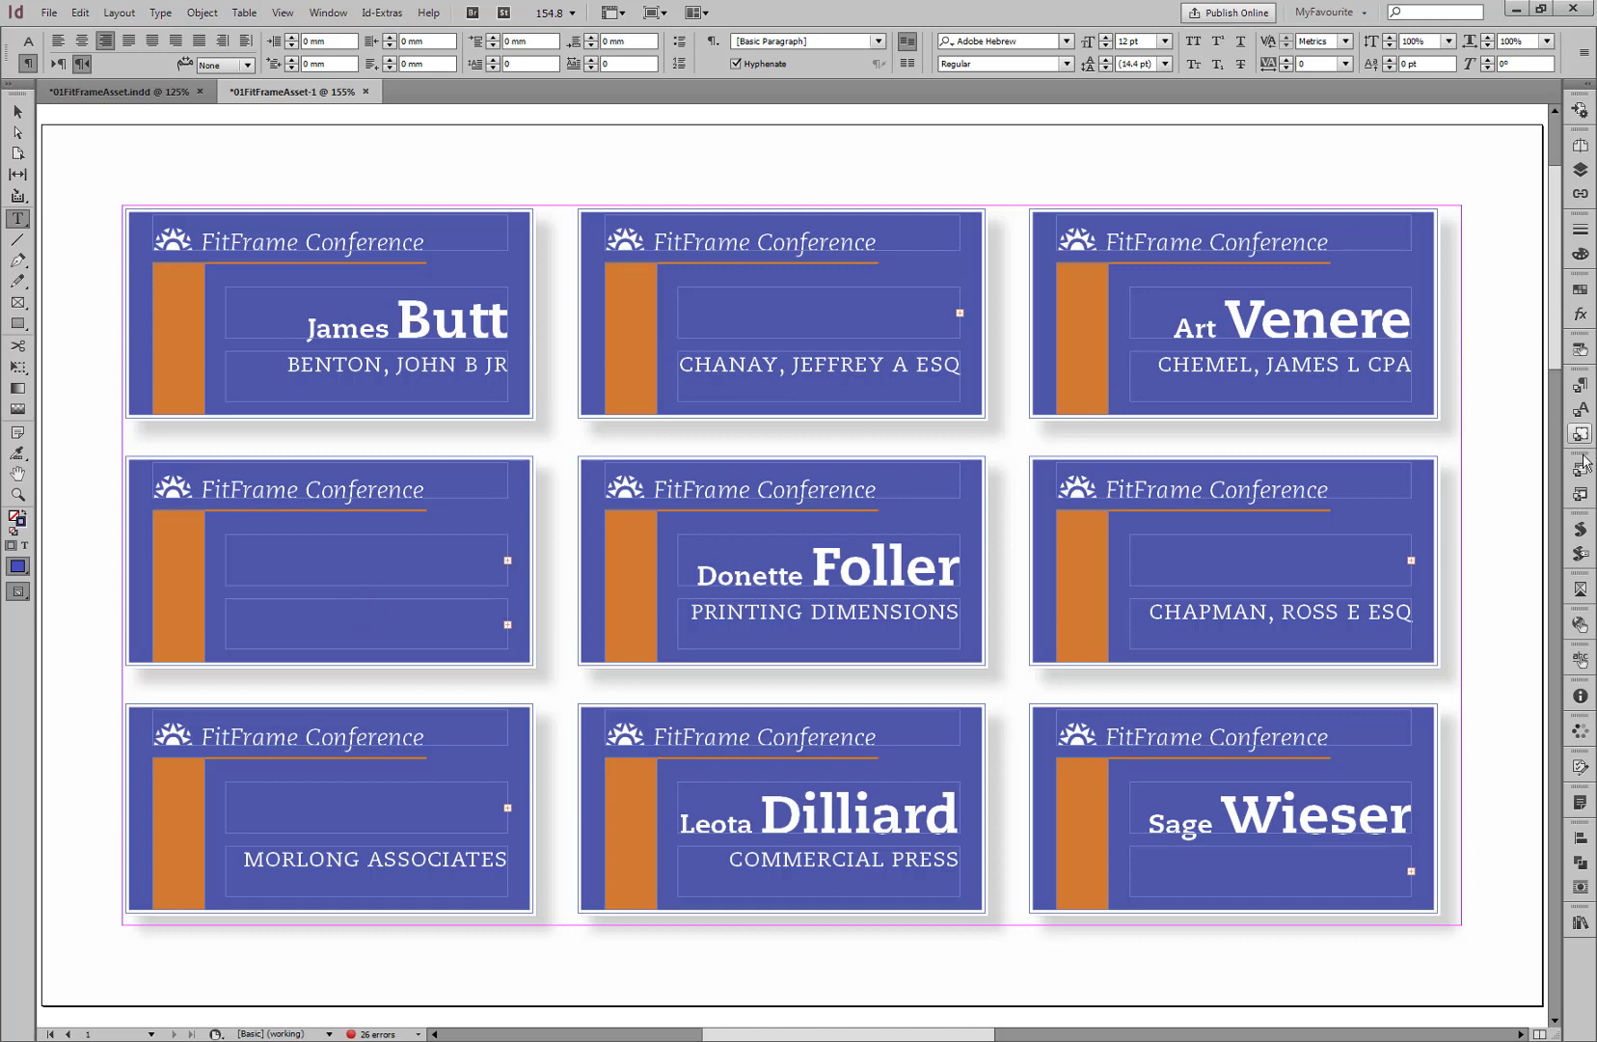
Run the FitTextToFrame script on Name object-style frames with Only shrink text to fit enabled
click(1576, 533)
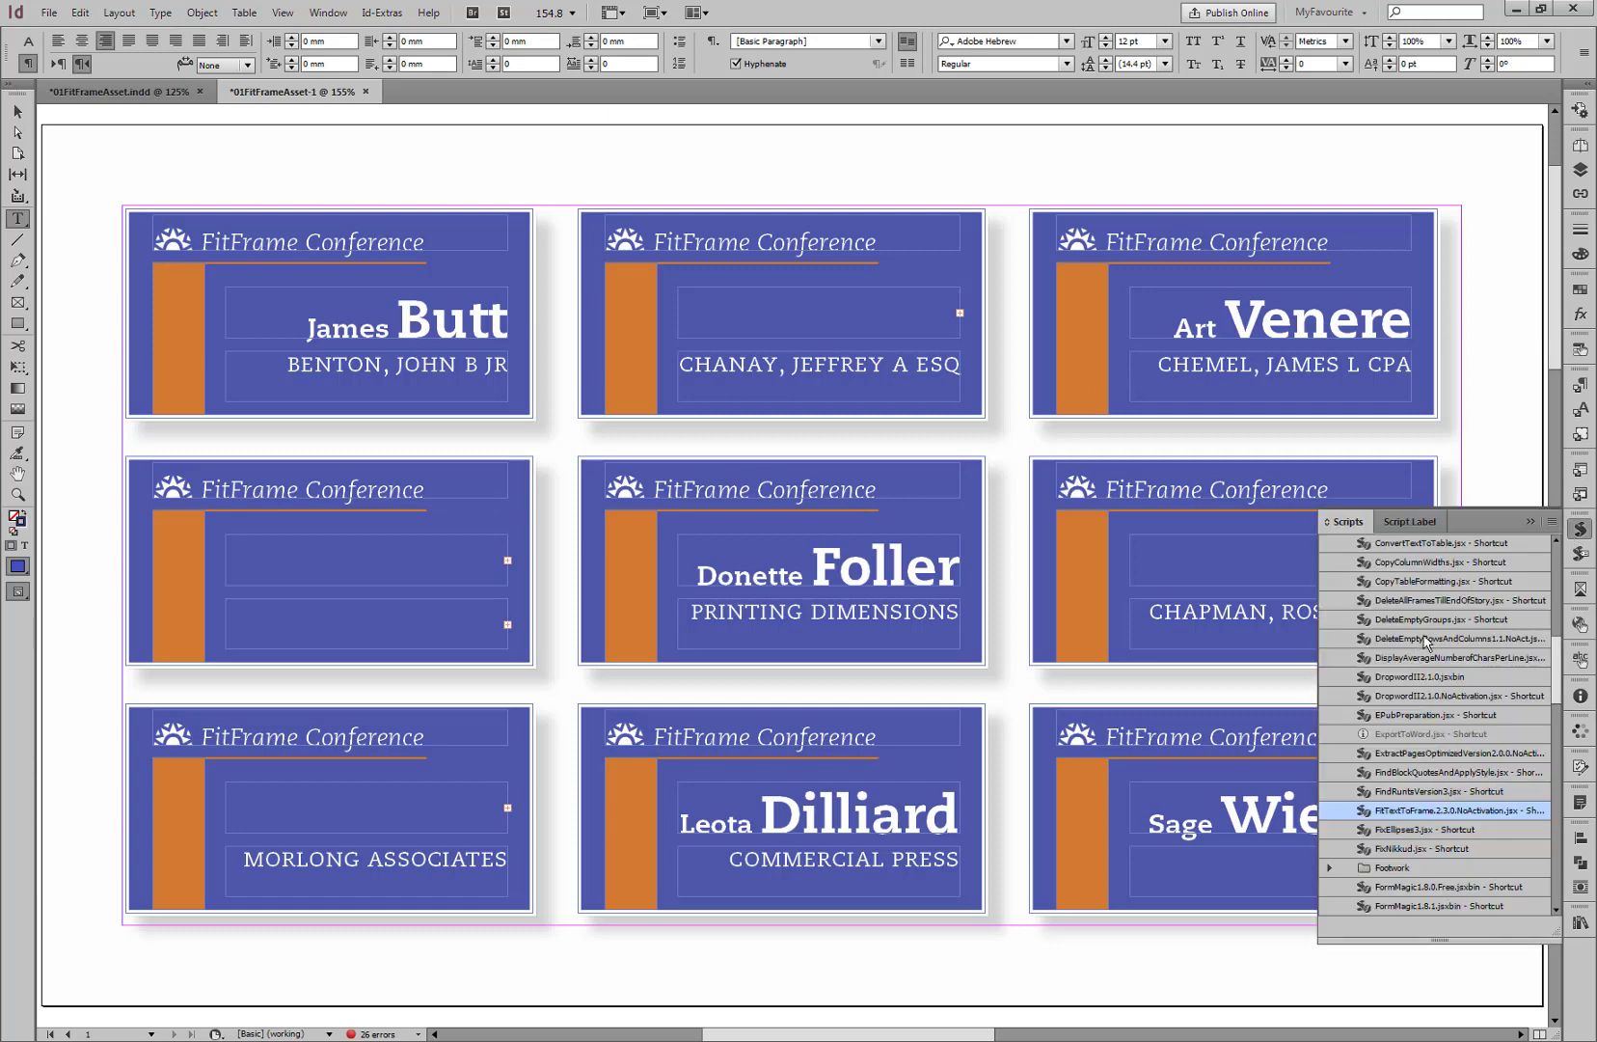
double_click(1379, 811)
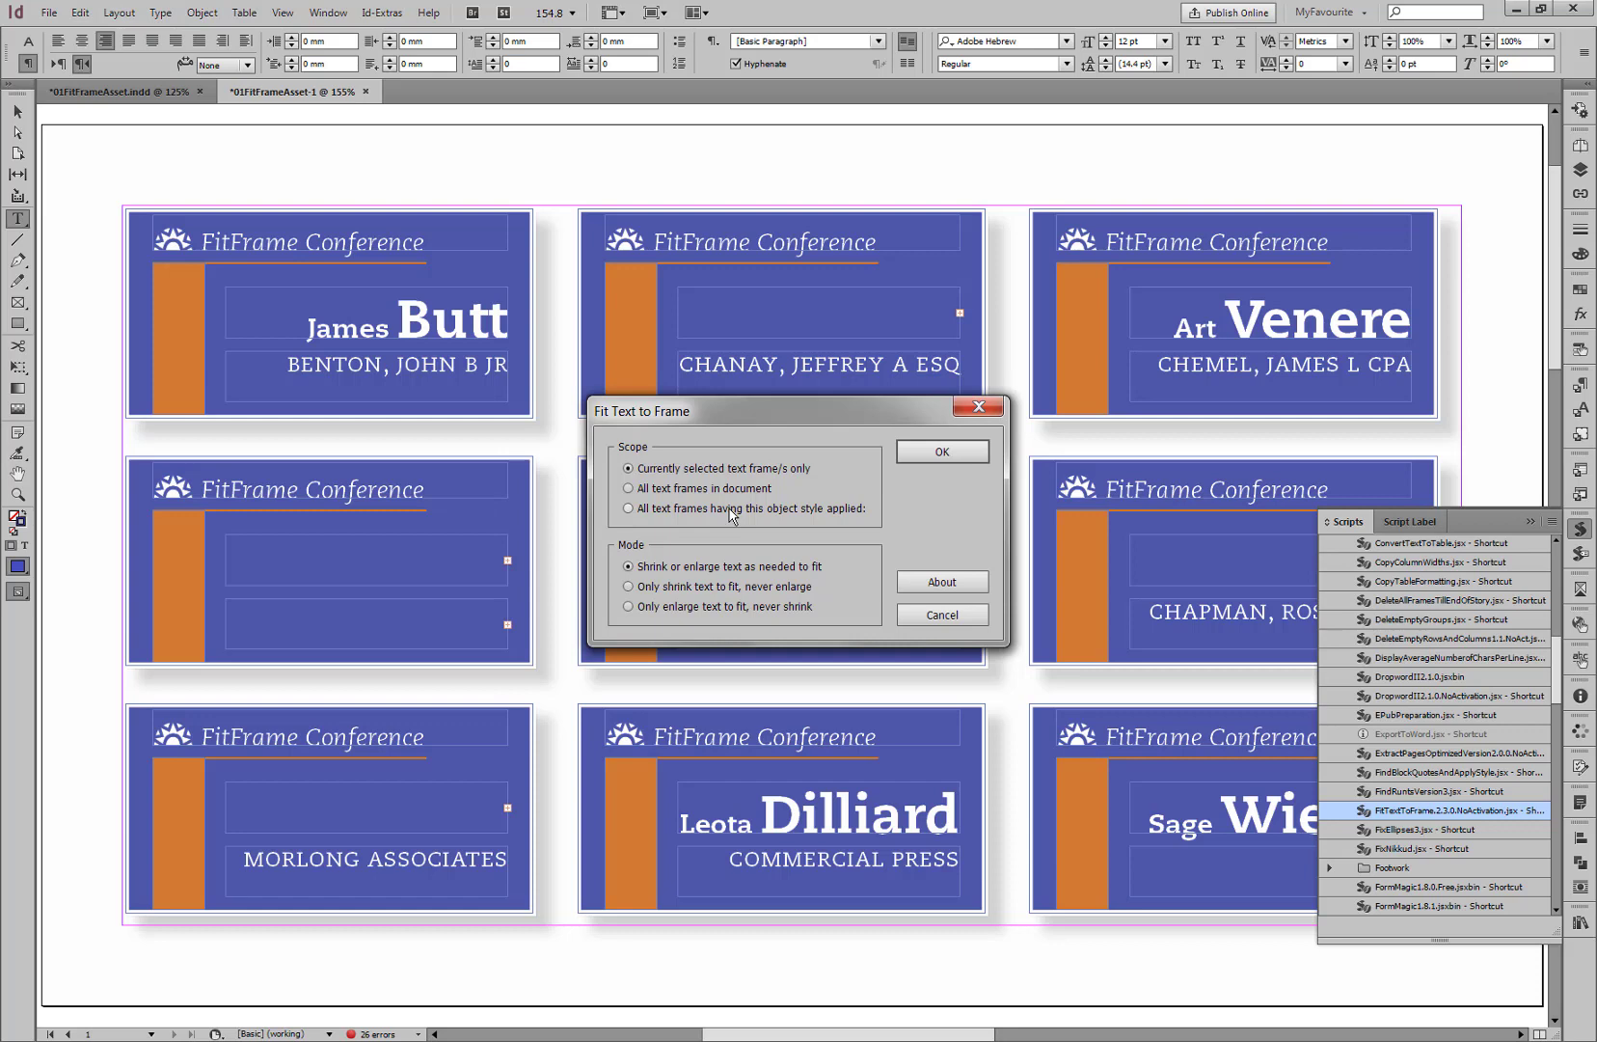
click(646, 510)
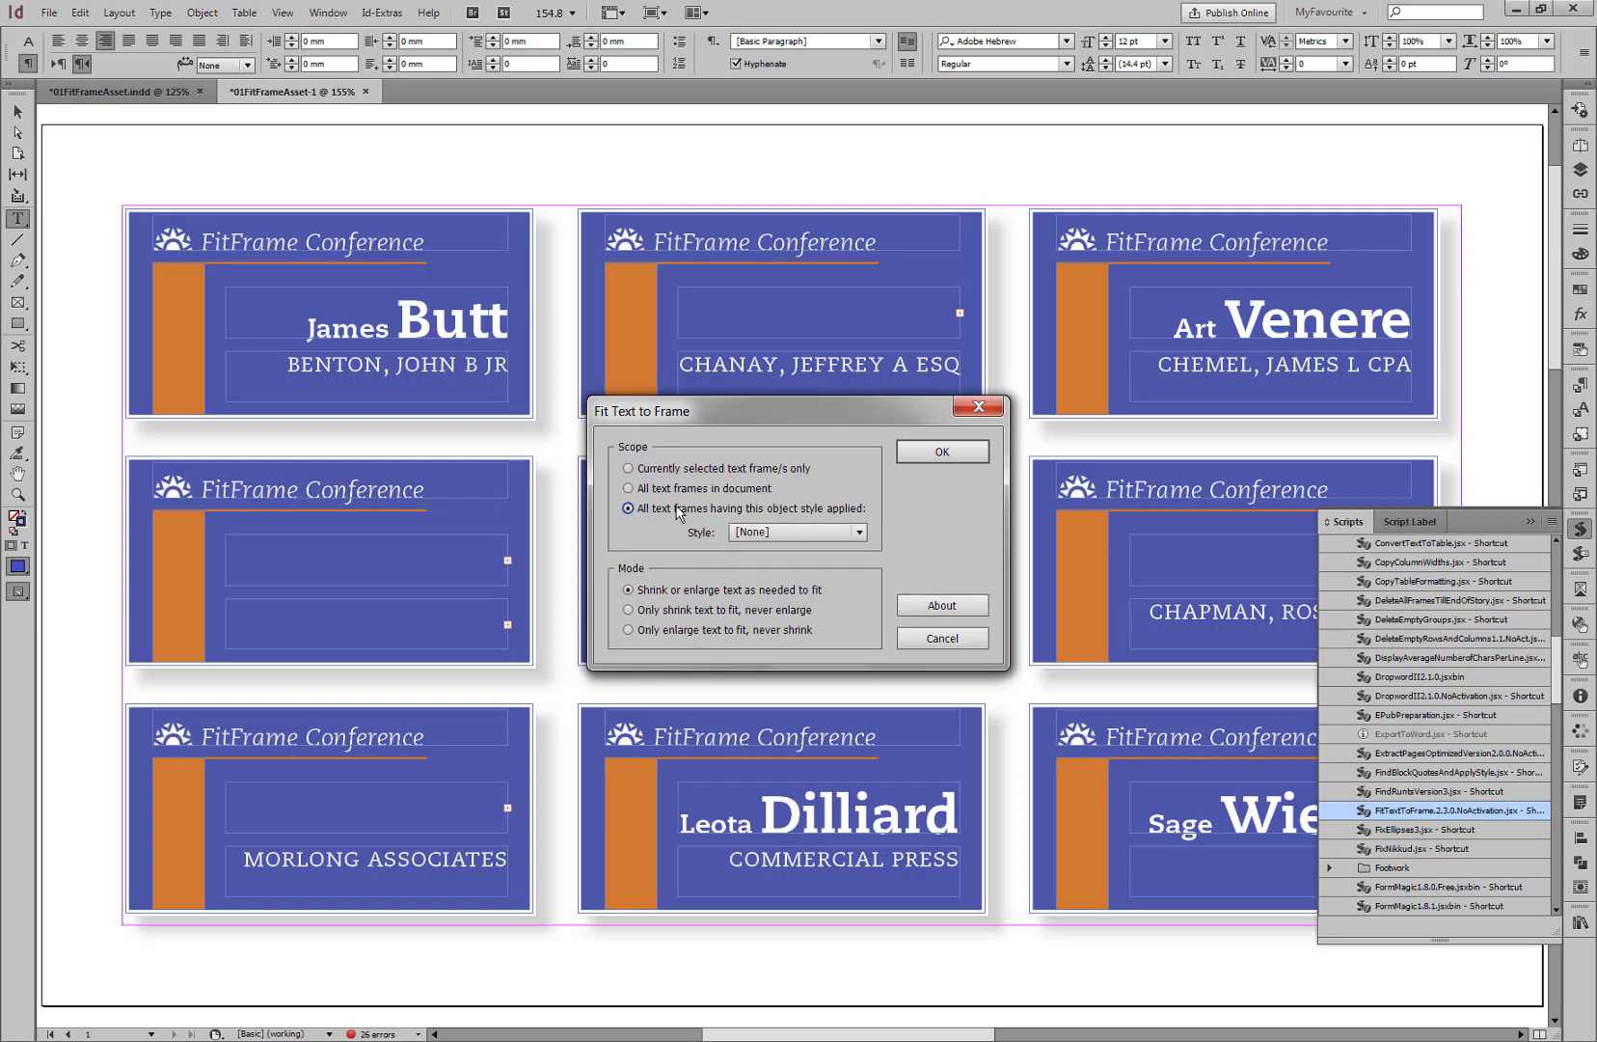
click(771, 540)
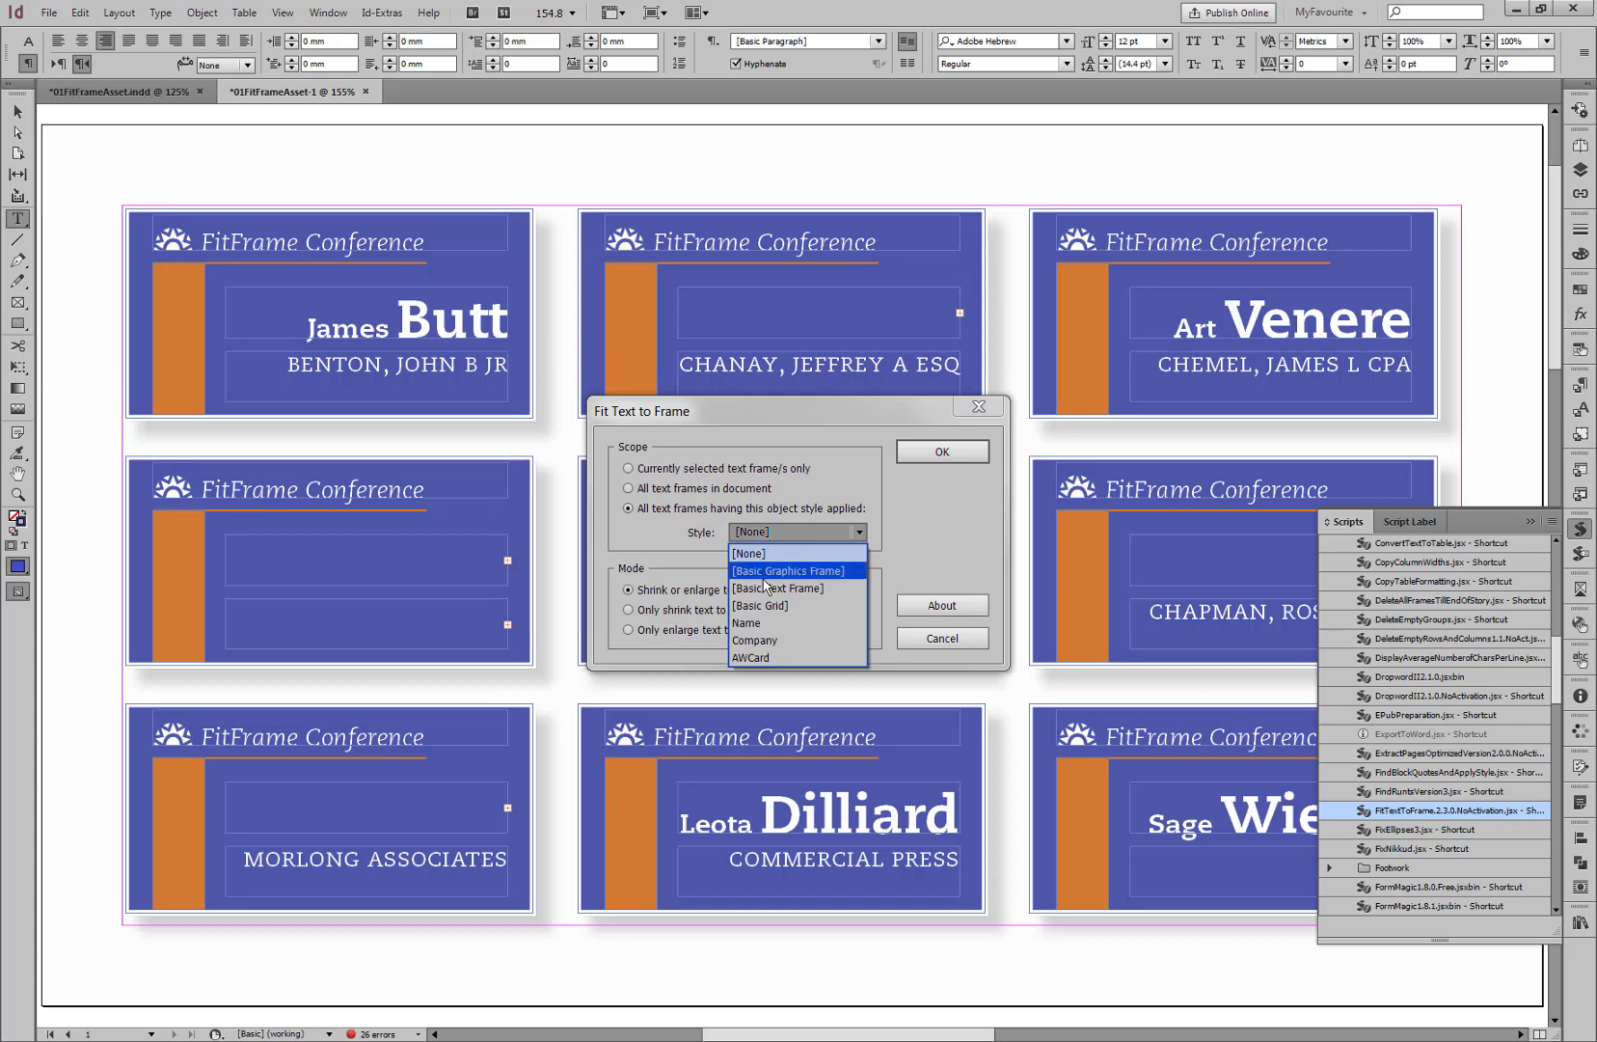
click(758, 624)
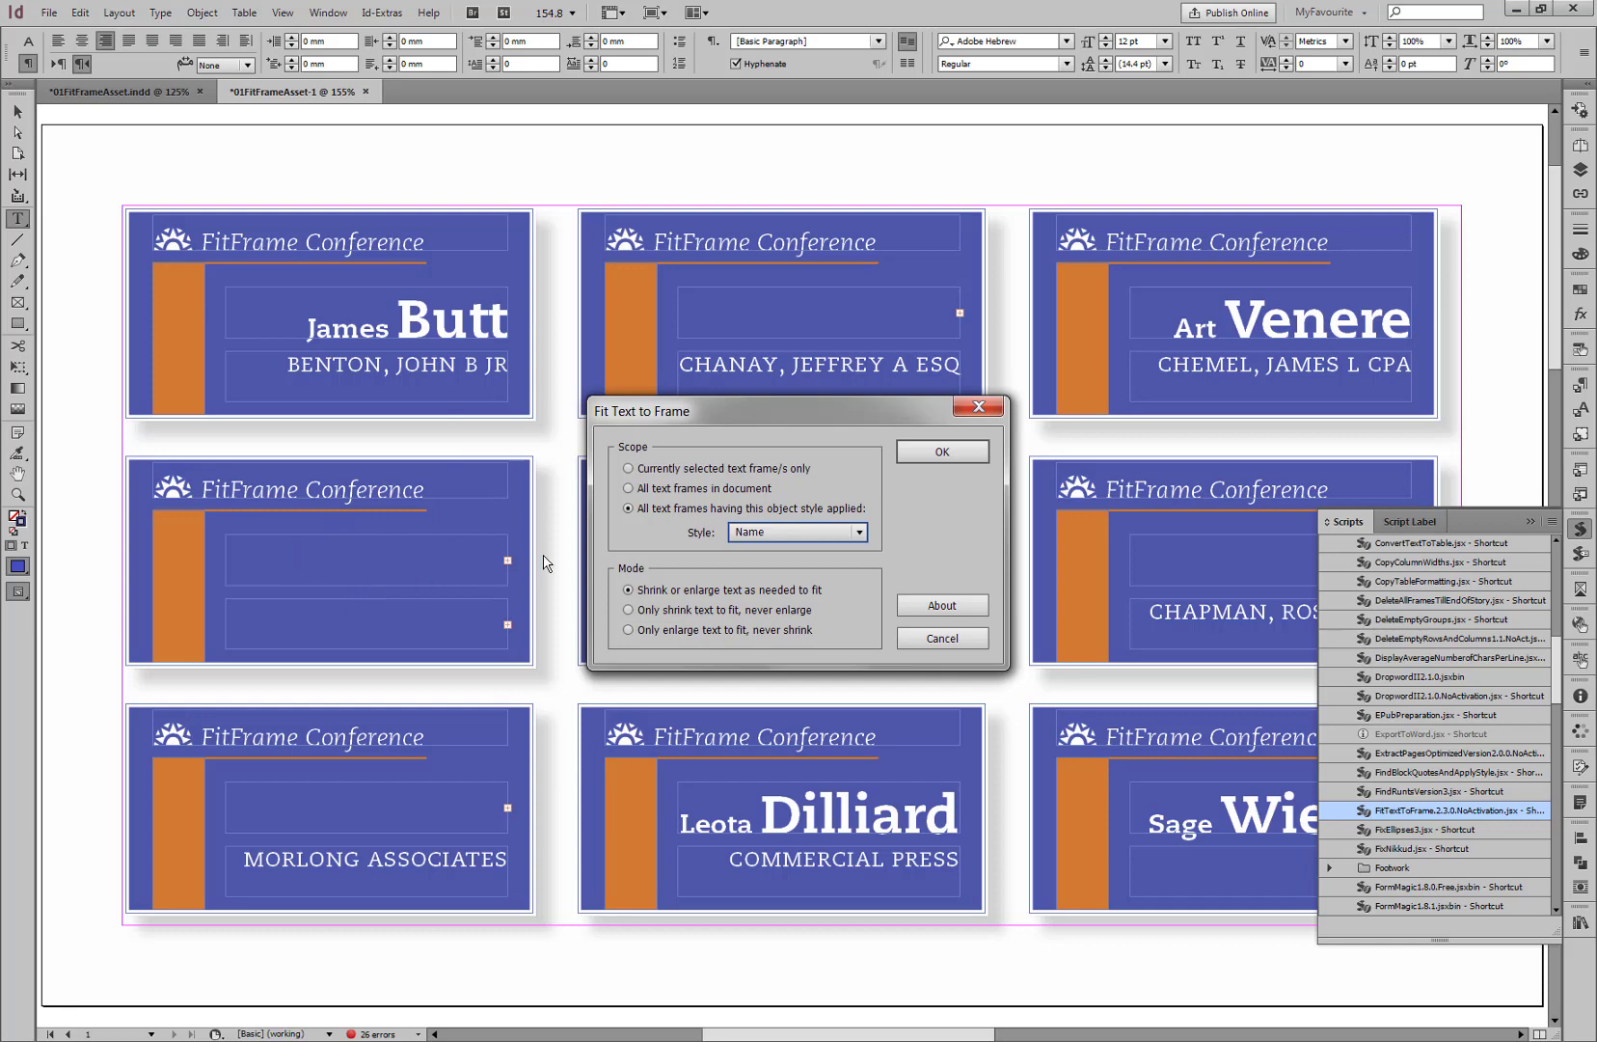
click(632, 611)
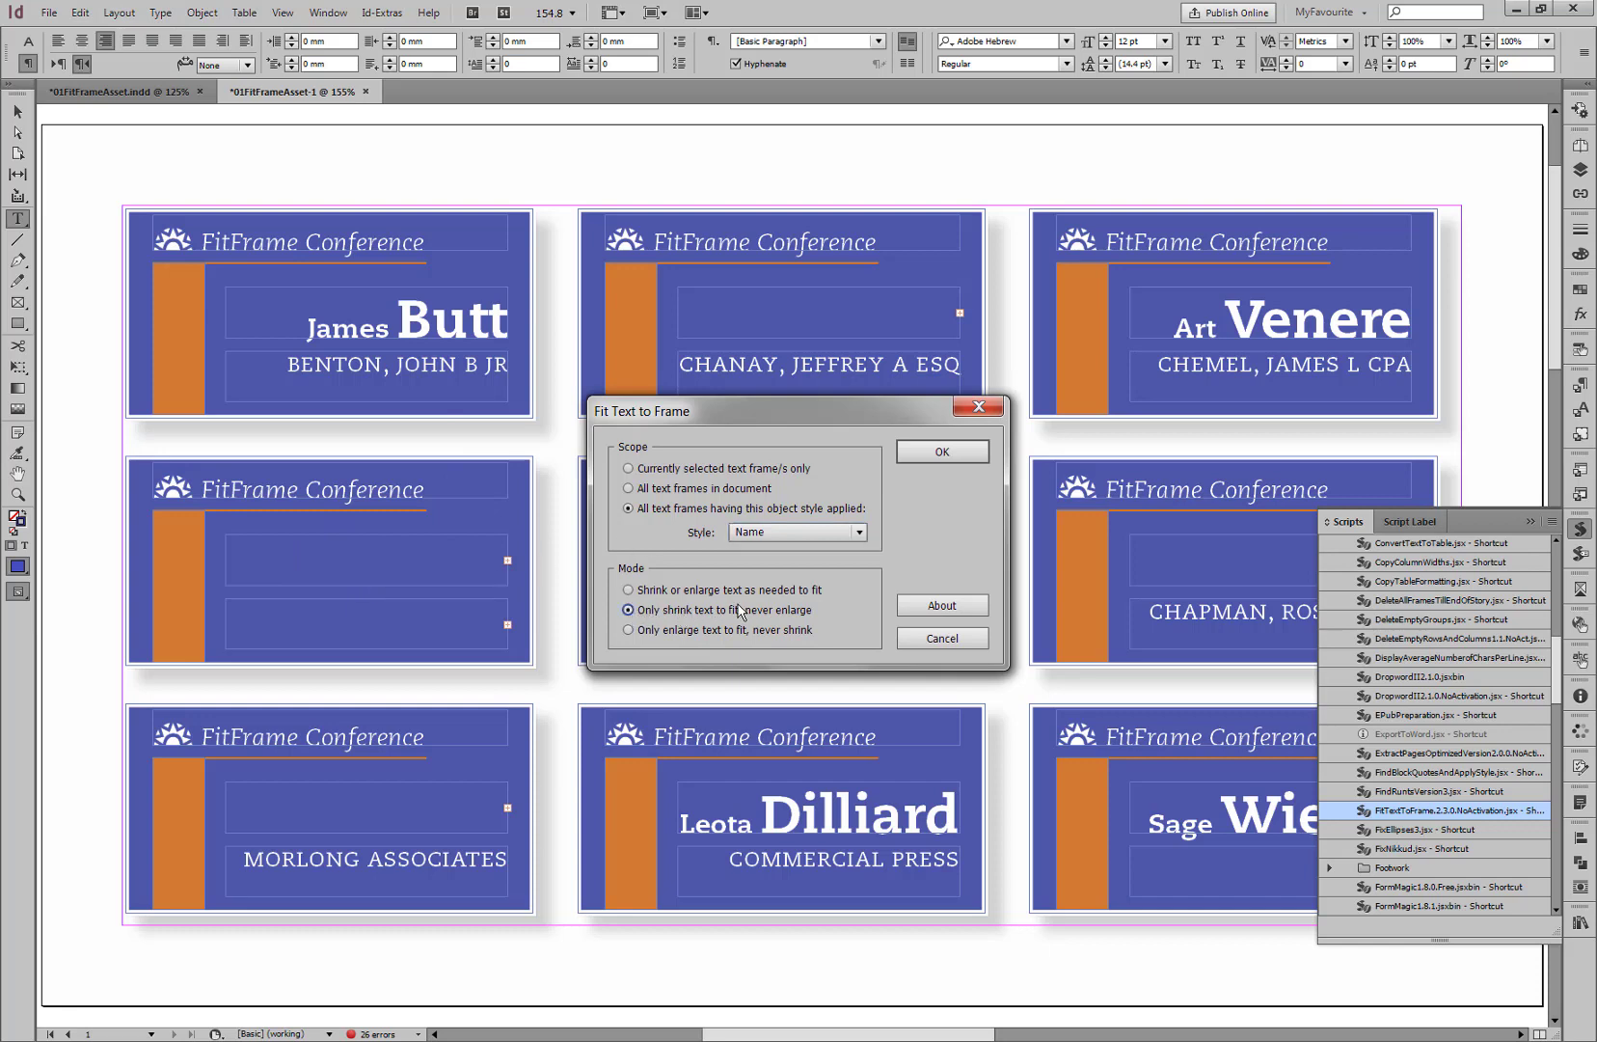
click(940, 452)
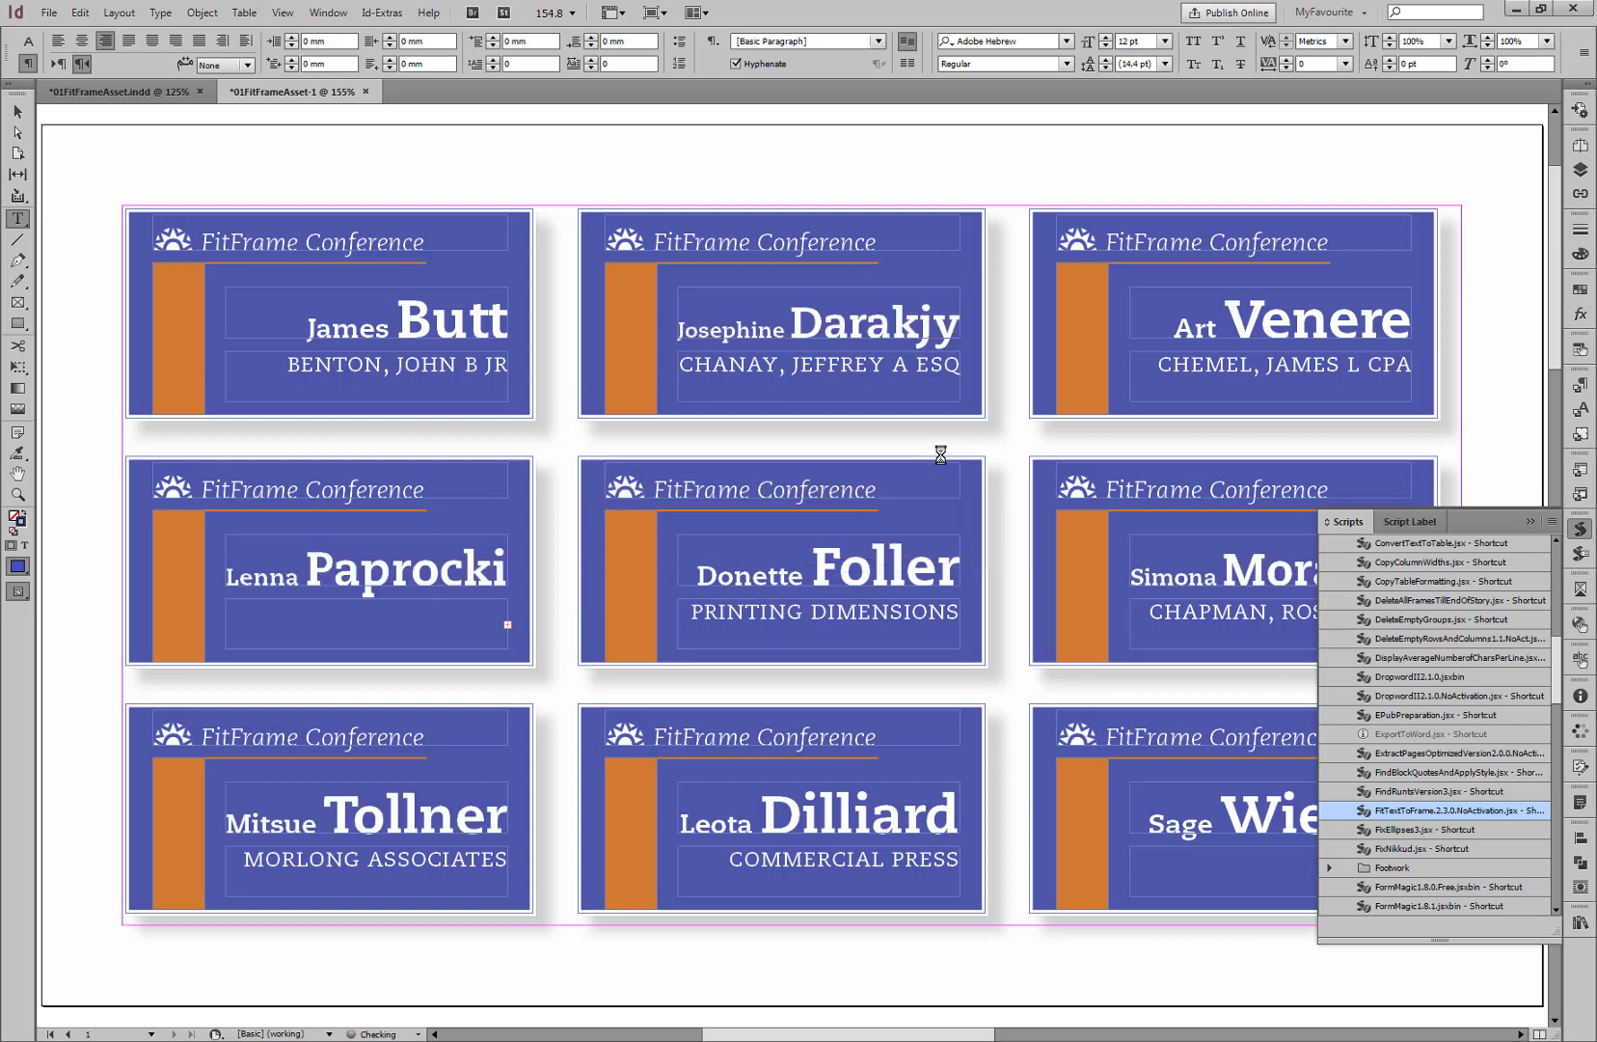
click(1580, 528)
key(w)
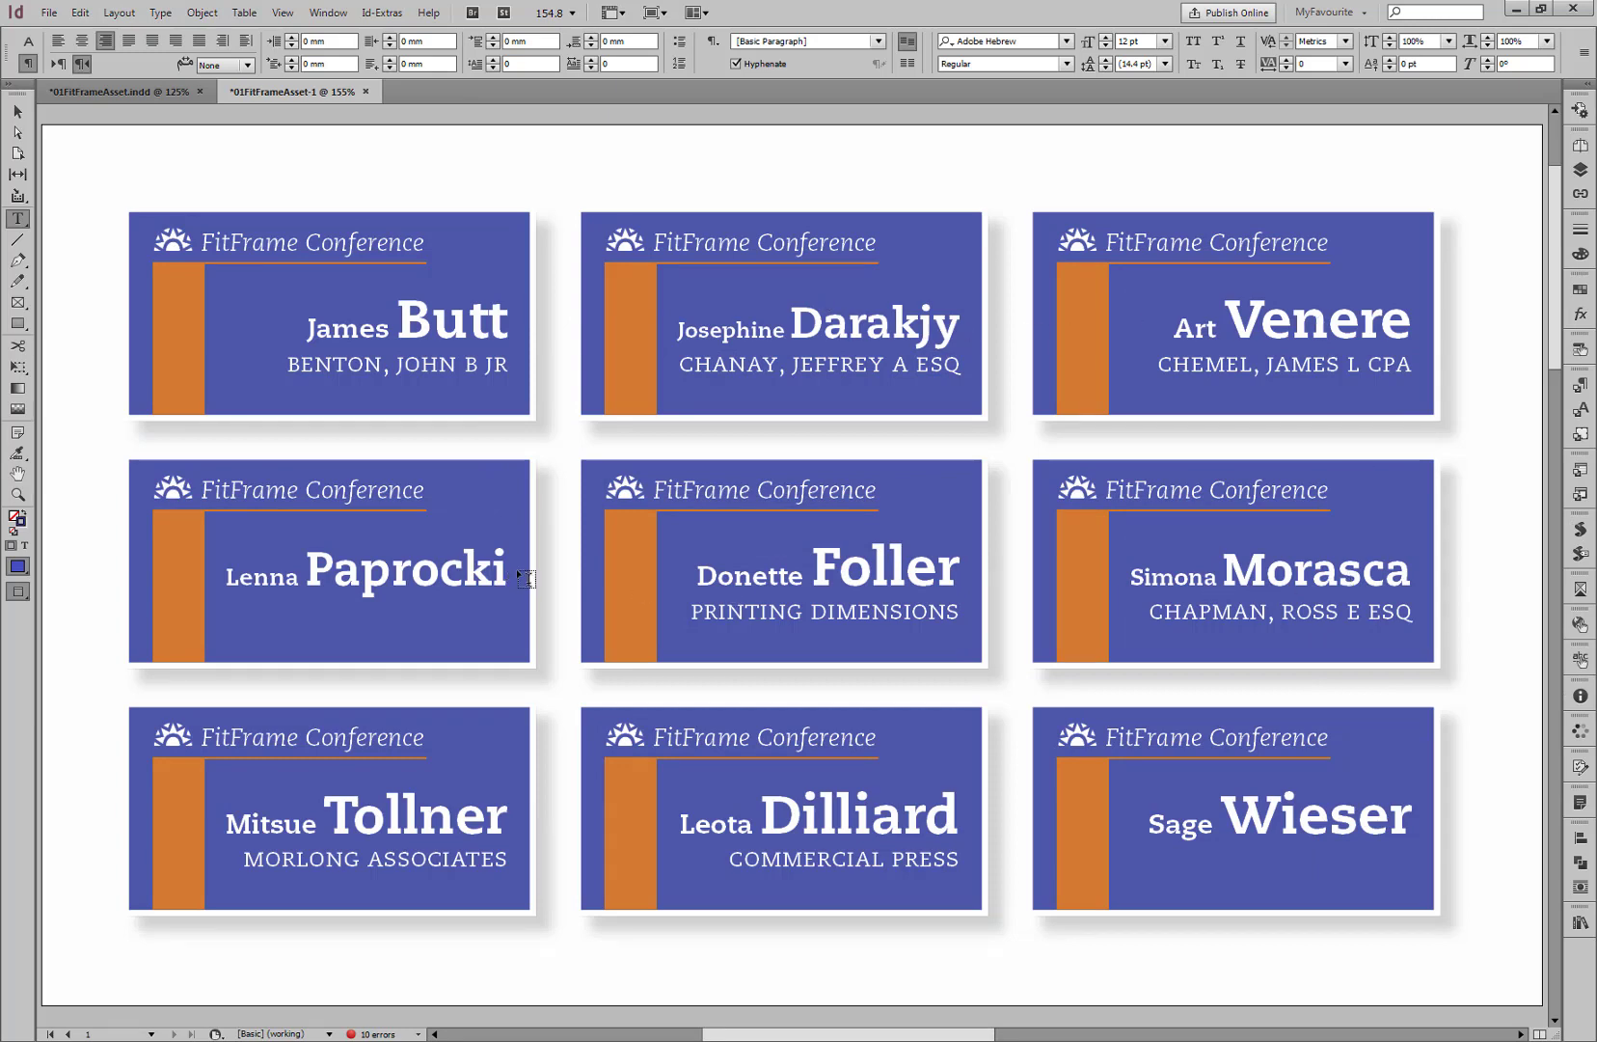
key(shift+Page_Down)
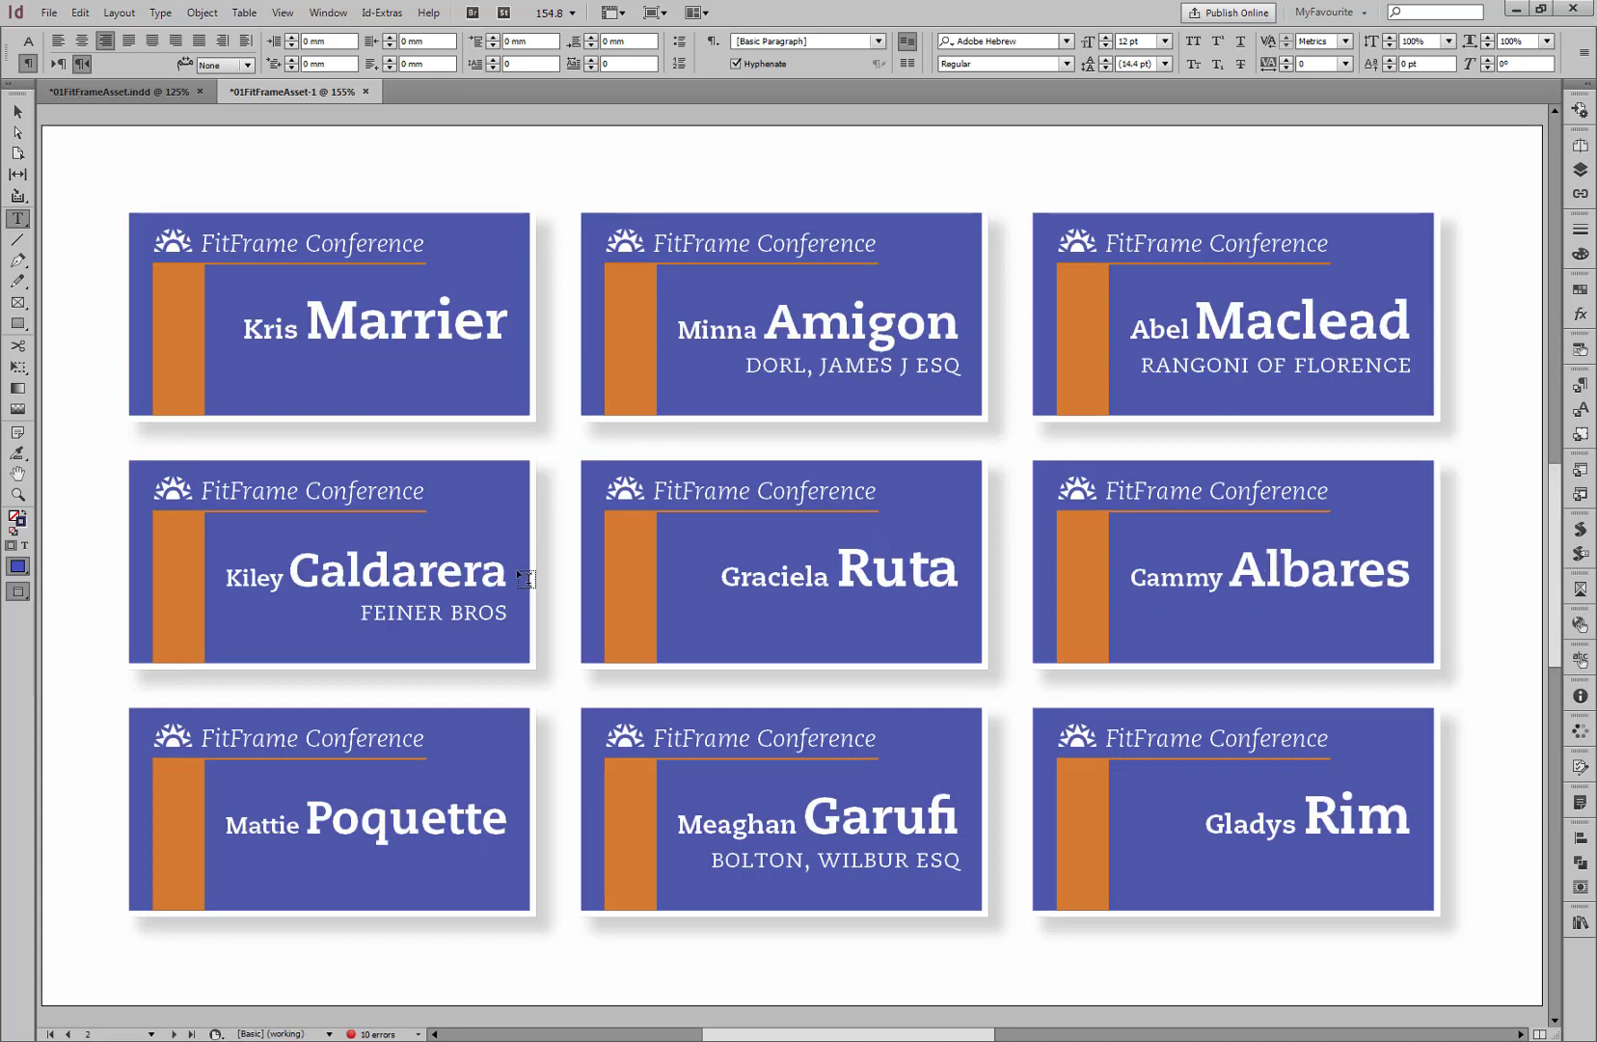
key(shift+Page_Down)
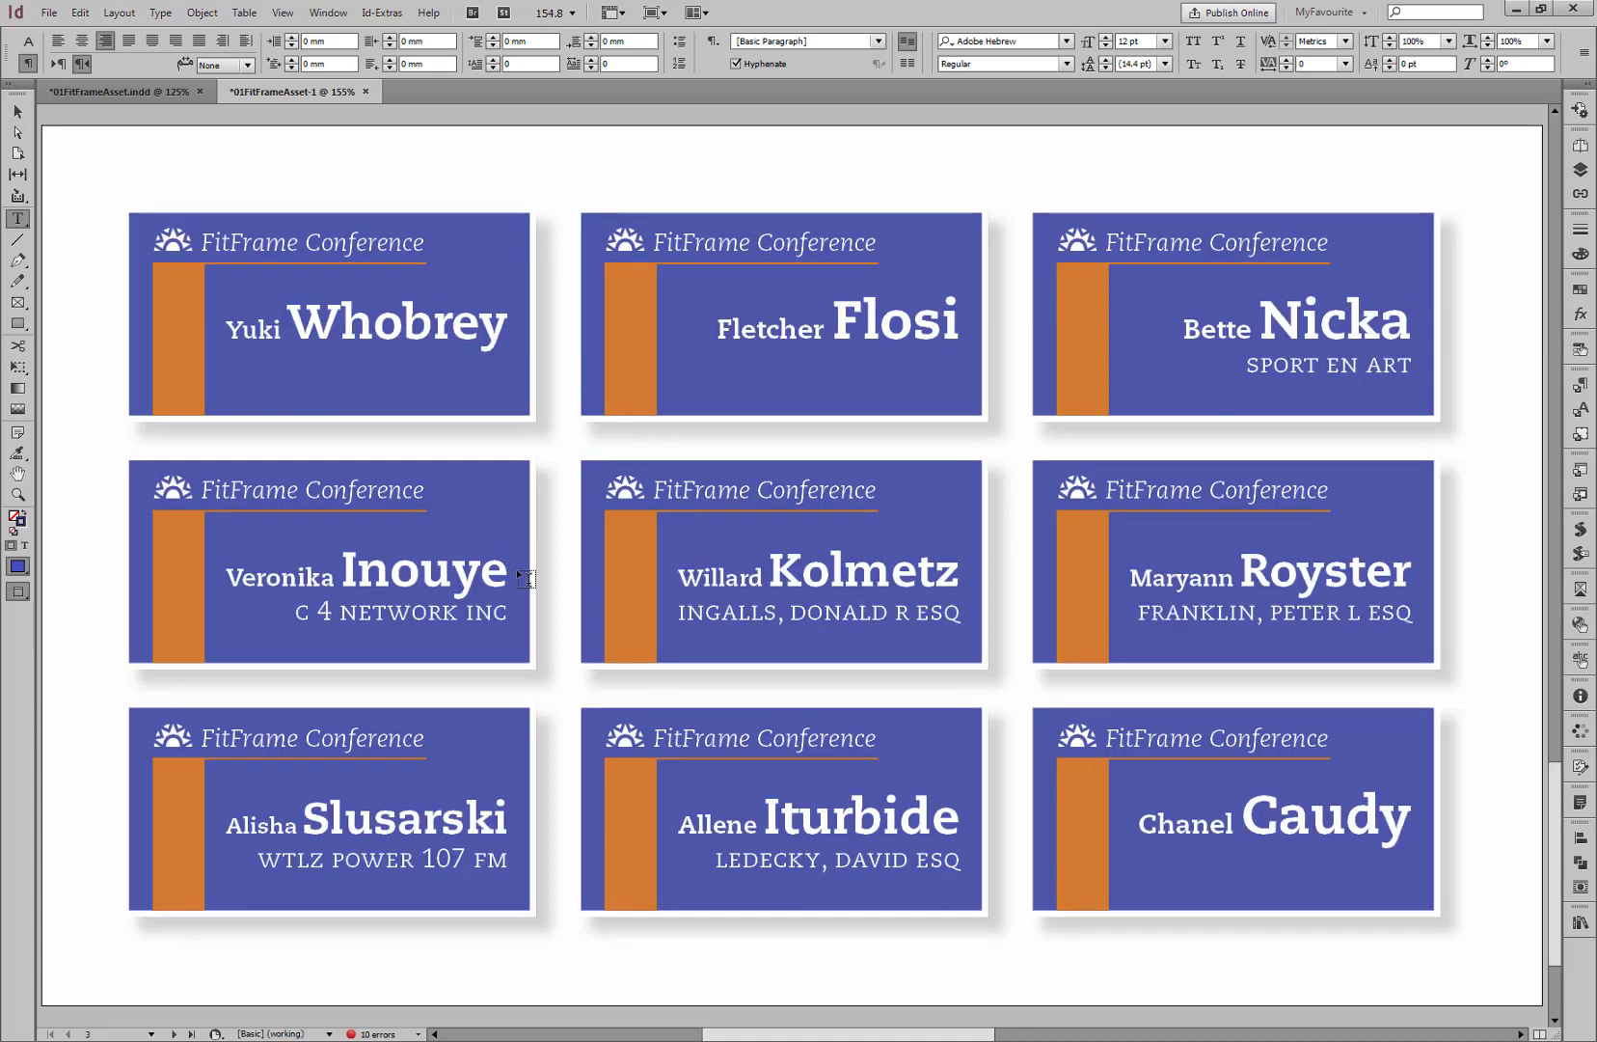
key(shift+Page_Up)
key(shift+Page_Up)
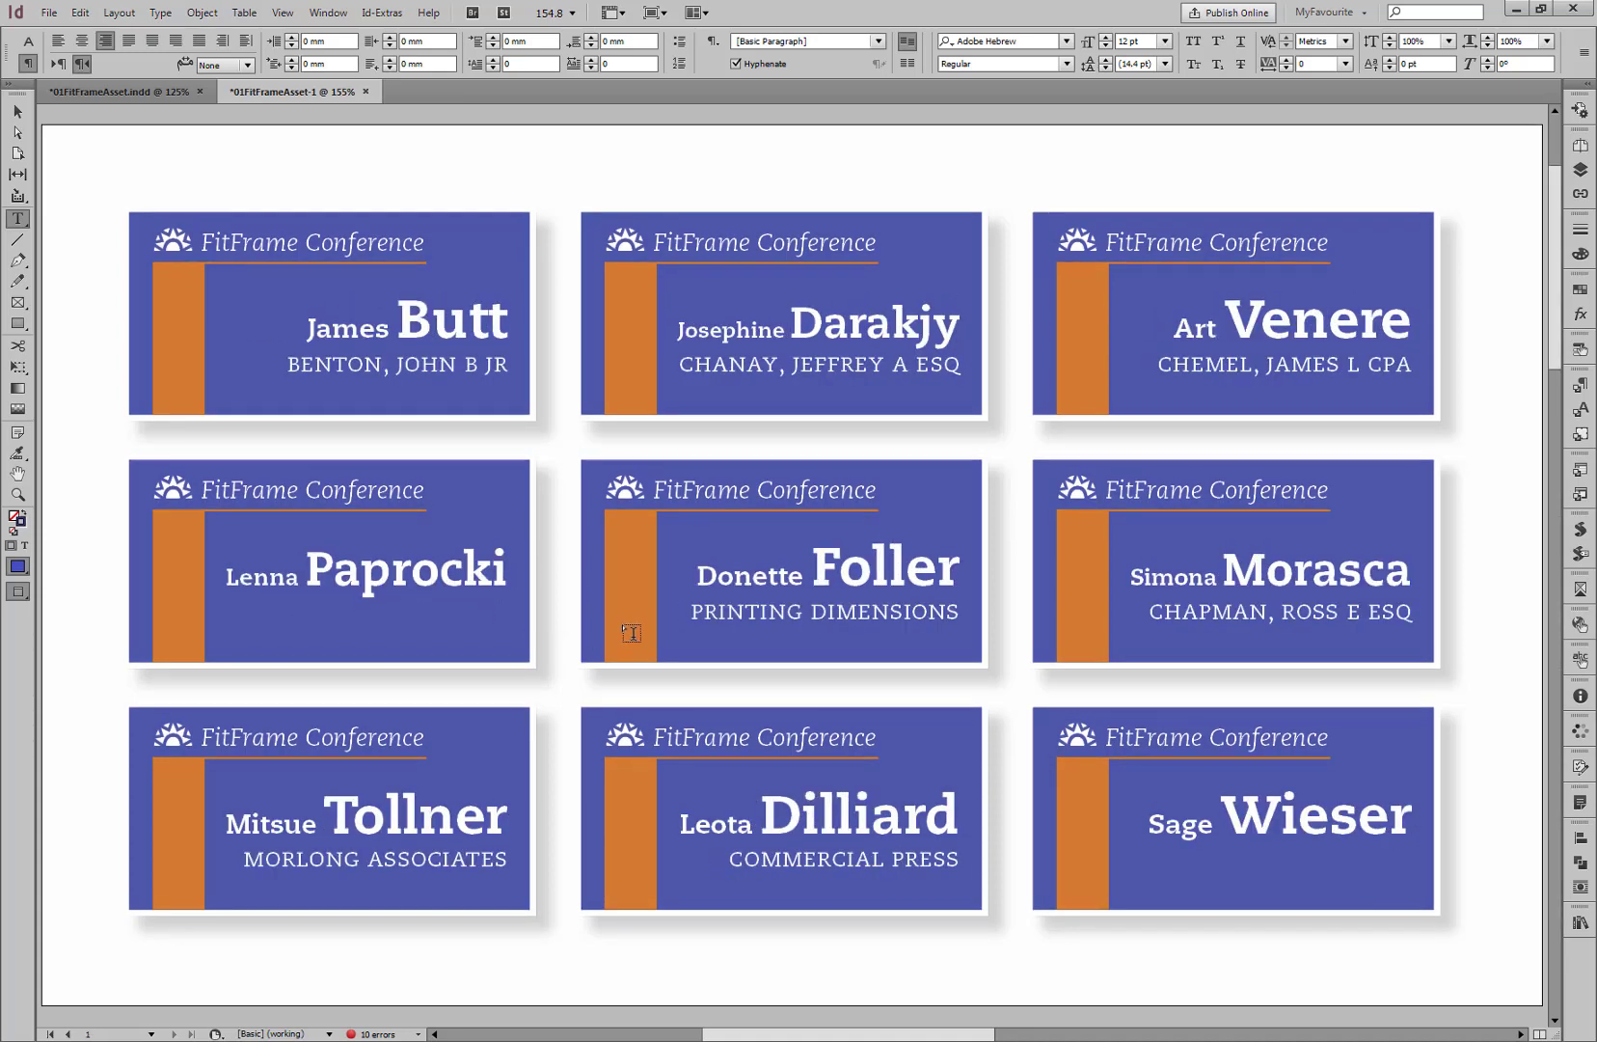
key(w)
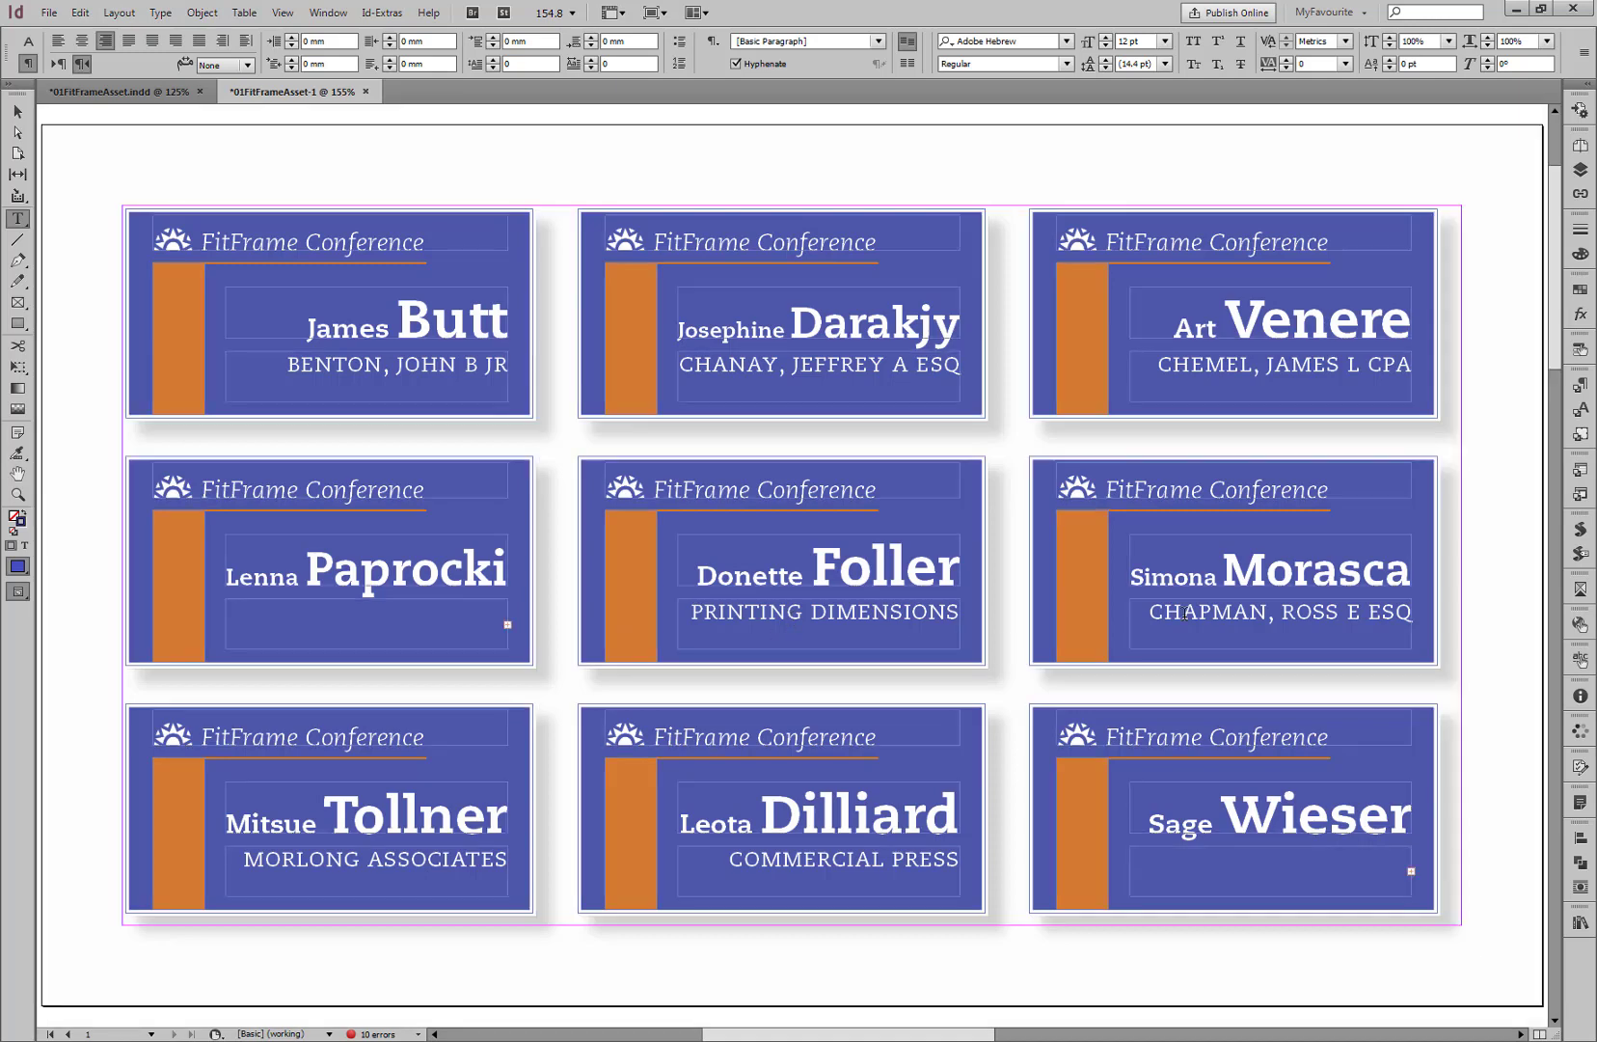
click(1580, 529)
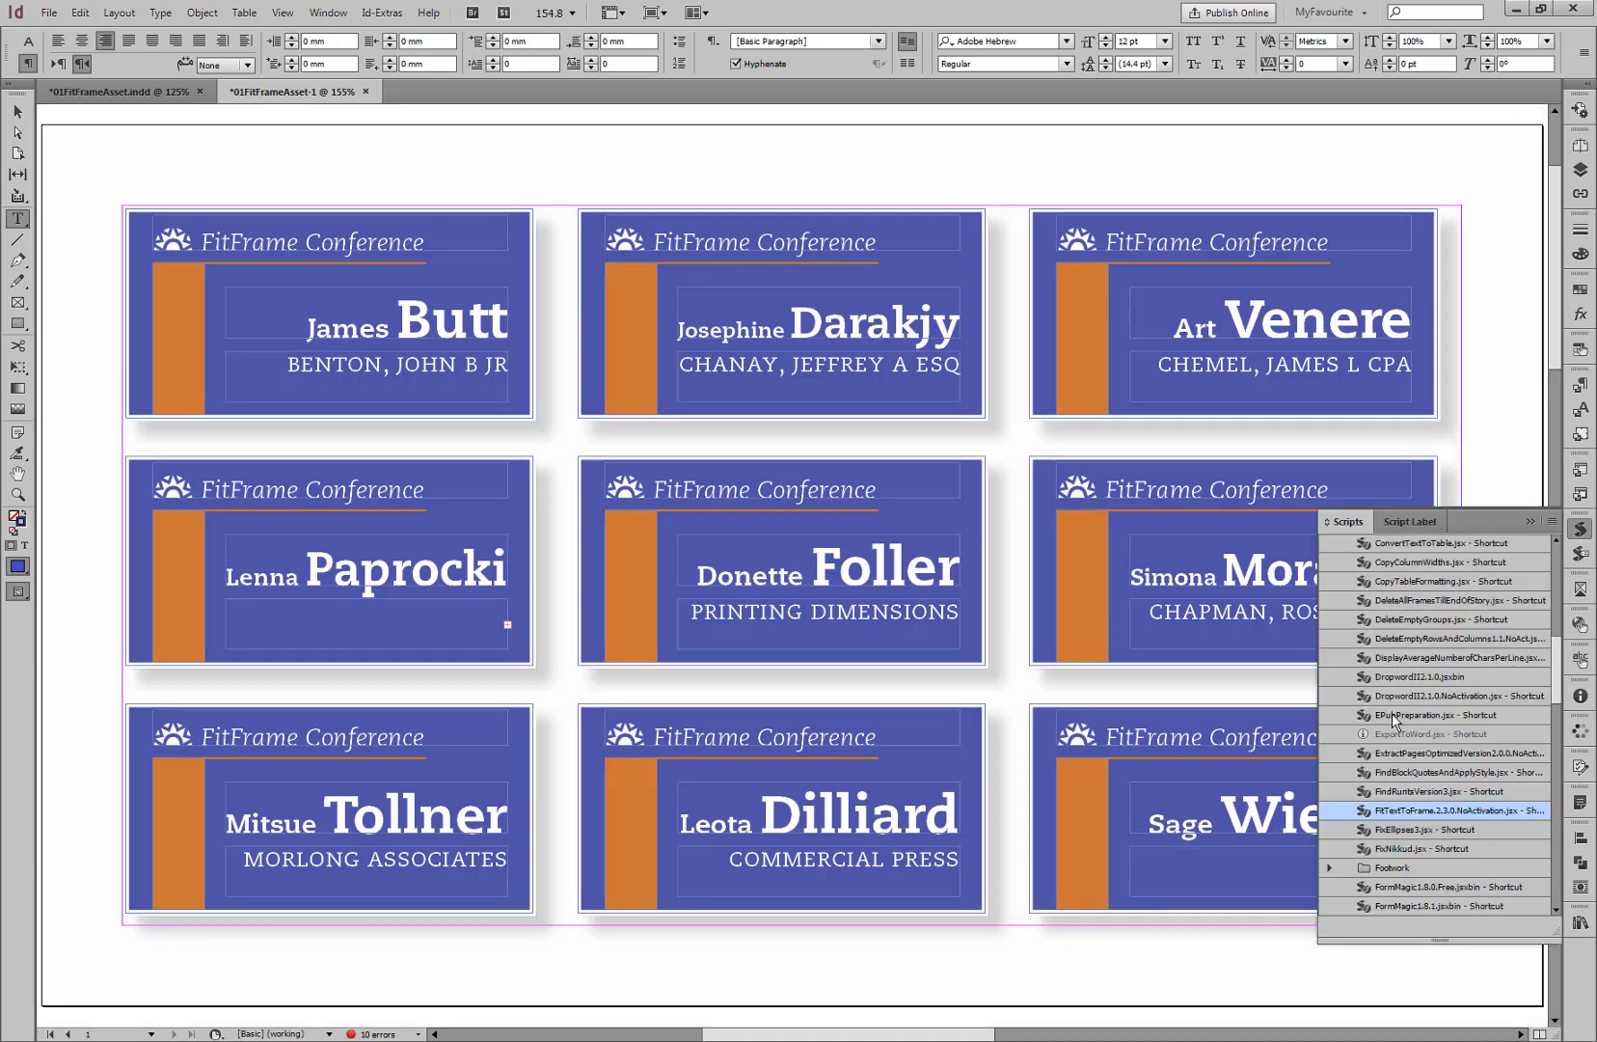
Rerun FitTextToFrame targeting Company object-style frames, keeping shrink-only fitting
double_click(1392, 815)
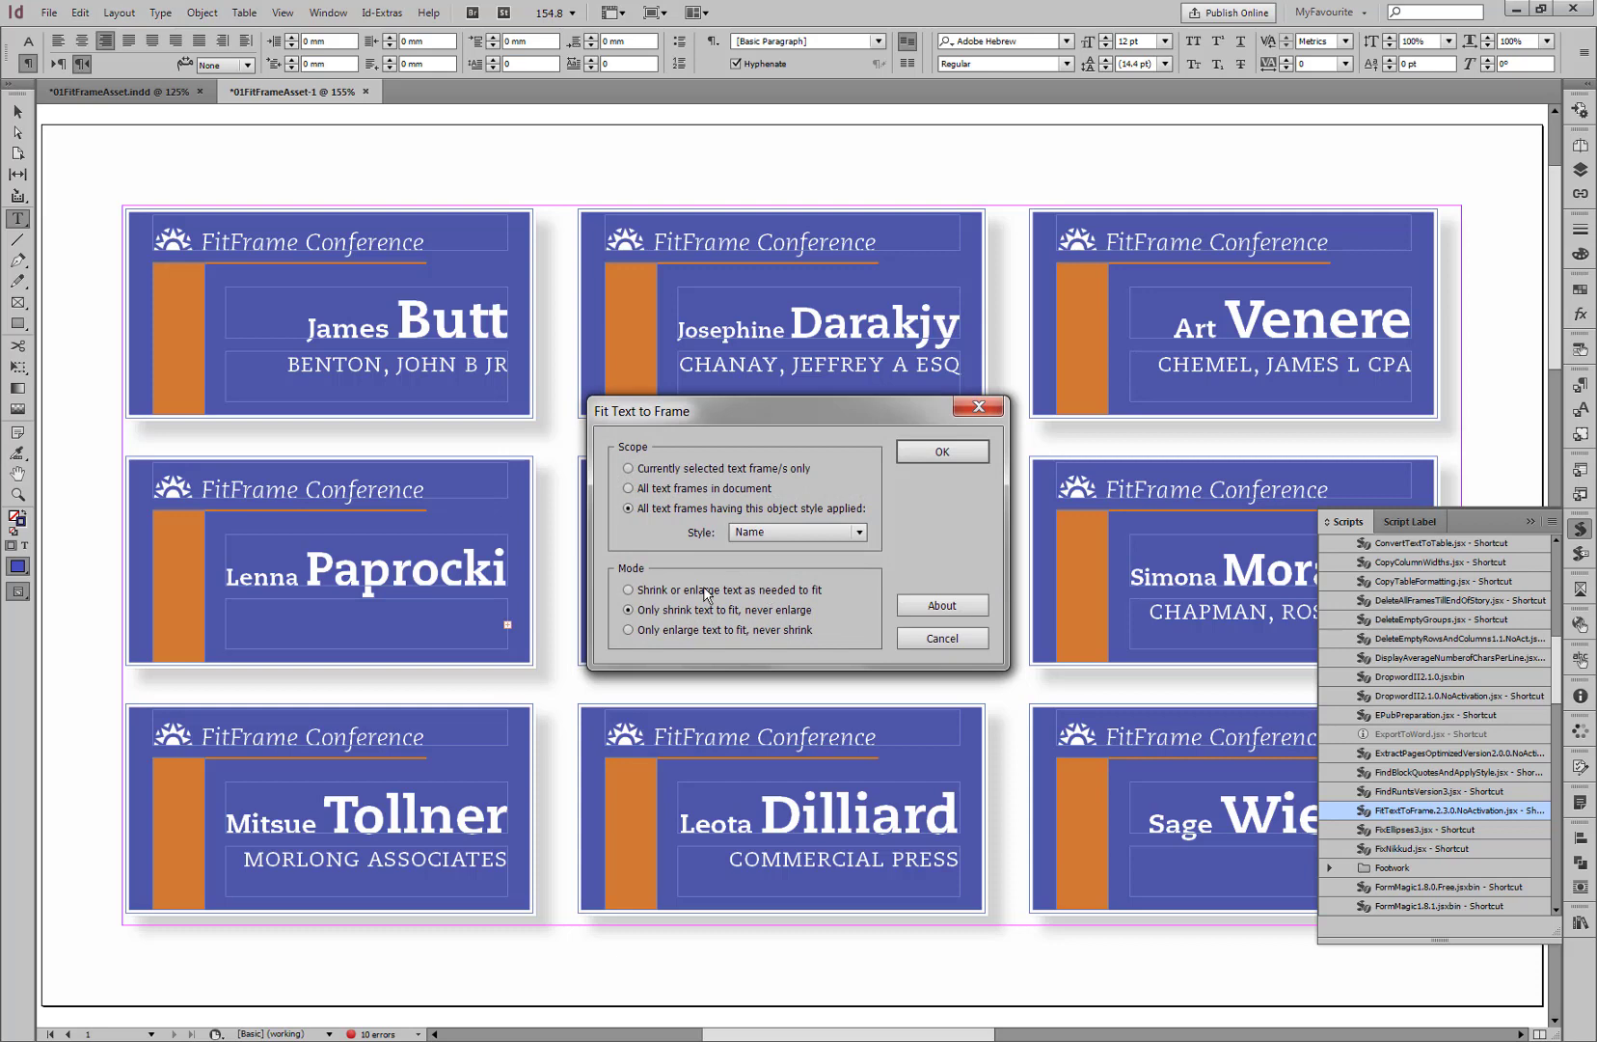
click(769, 533)
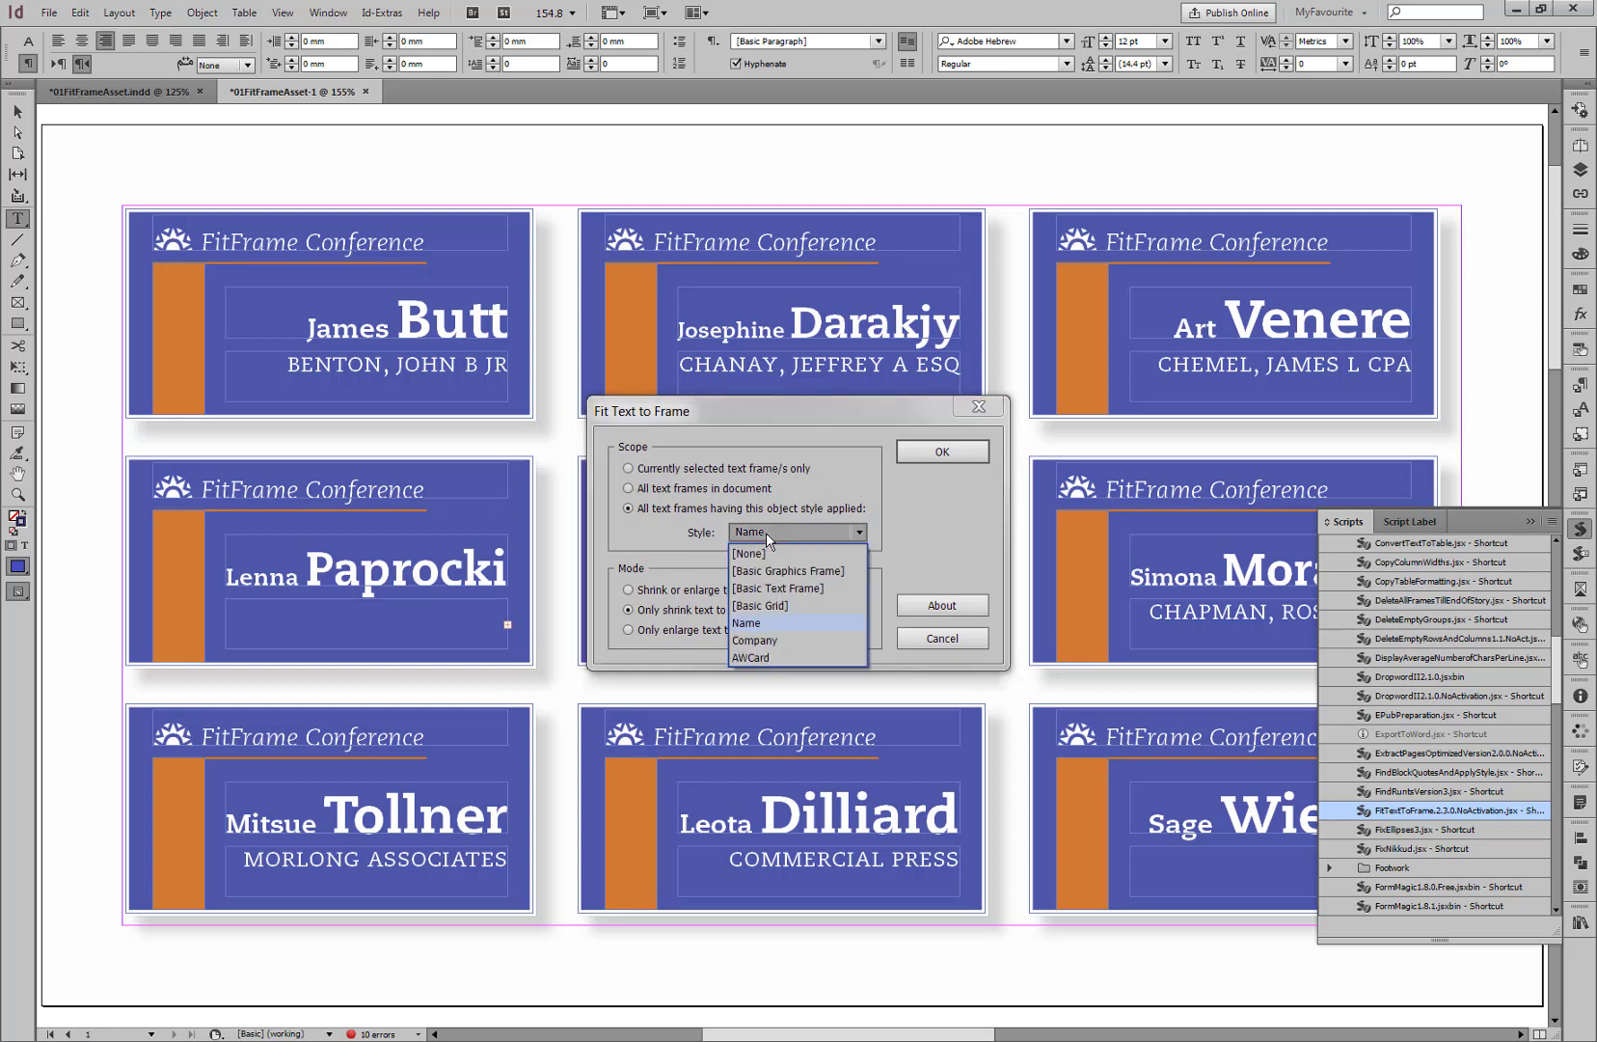
click(762, 641)
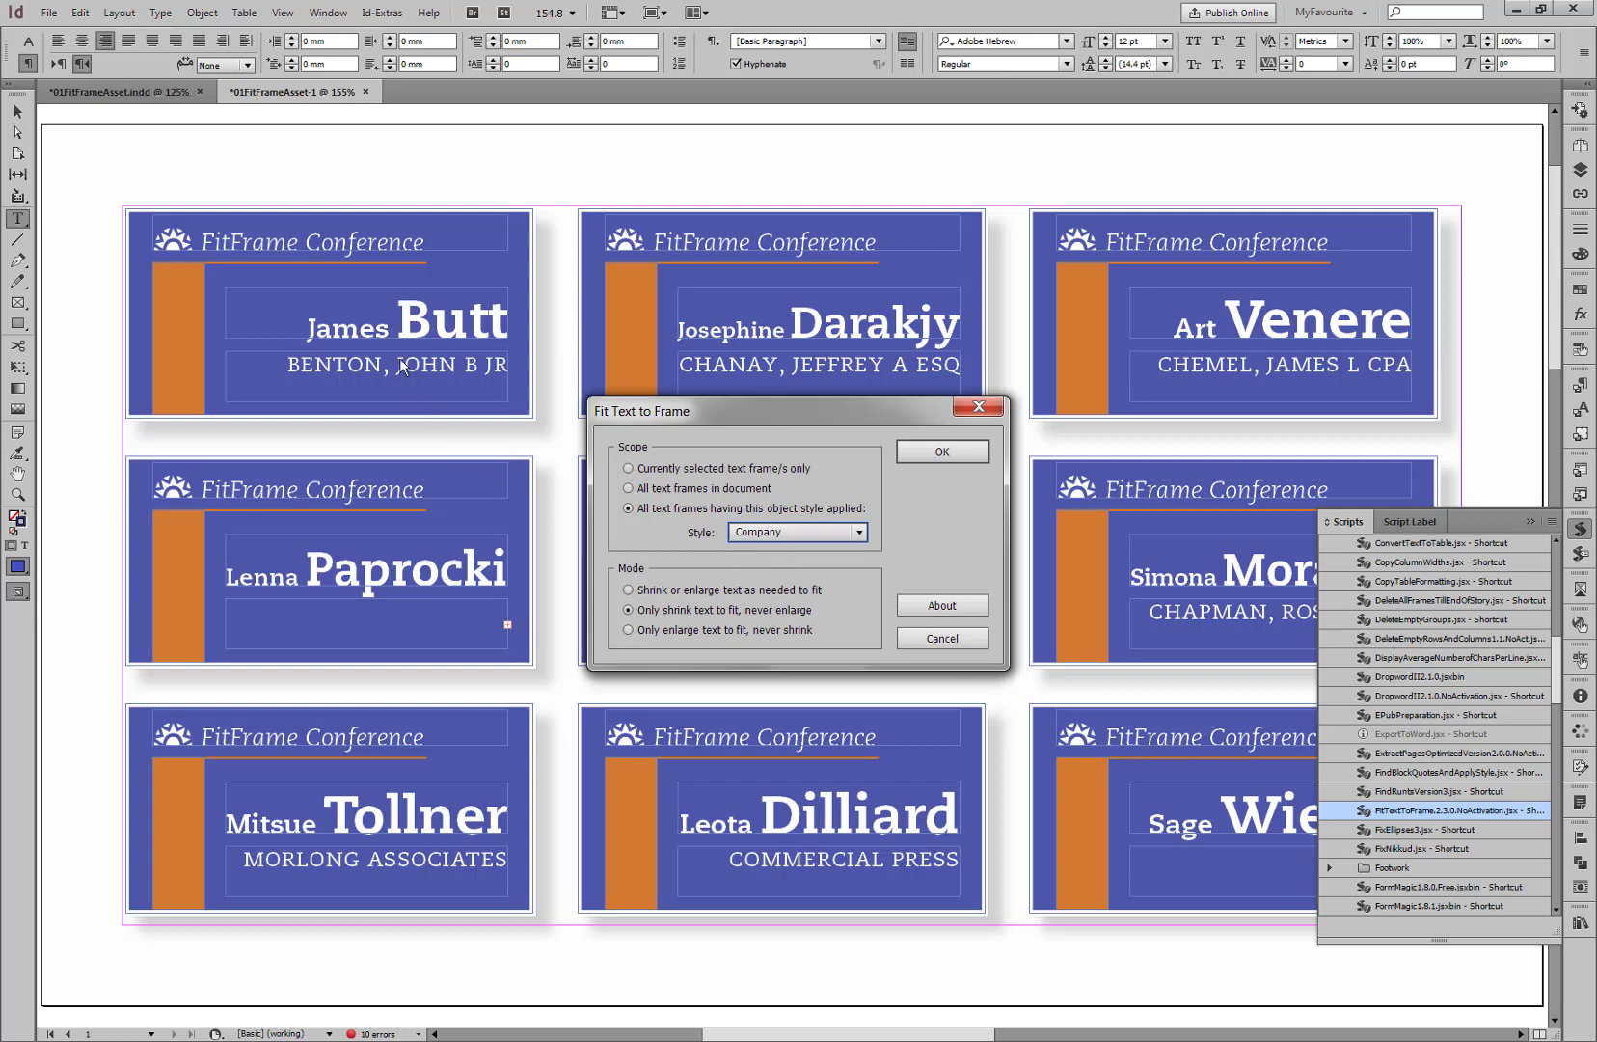
click(943, 452)
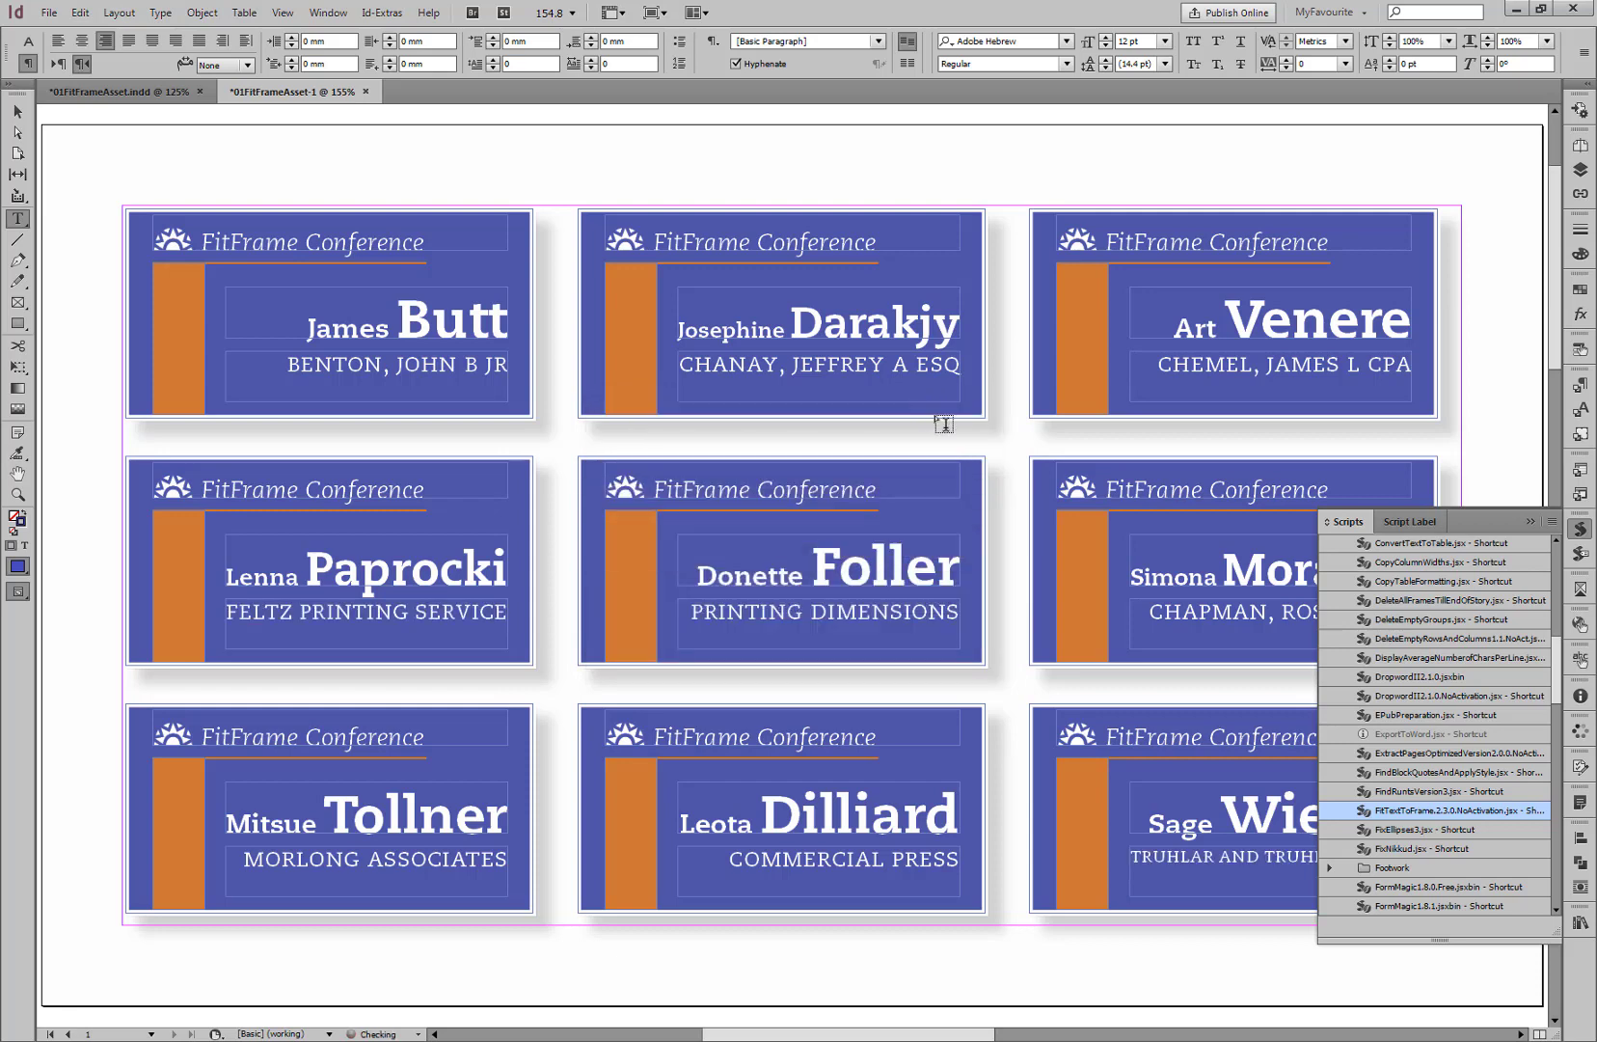
Hide the Scripts panel, switch to Preview mode, and page through to badge page 3
click(1580, 529)
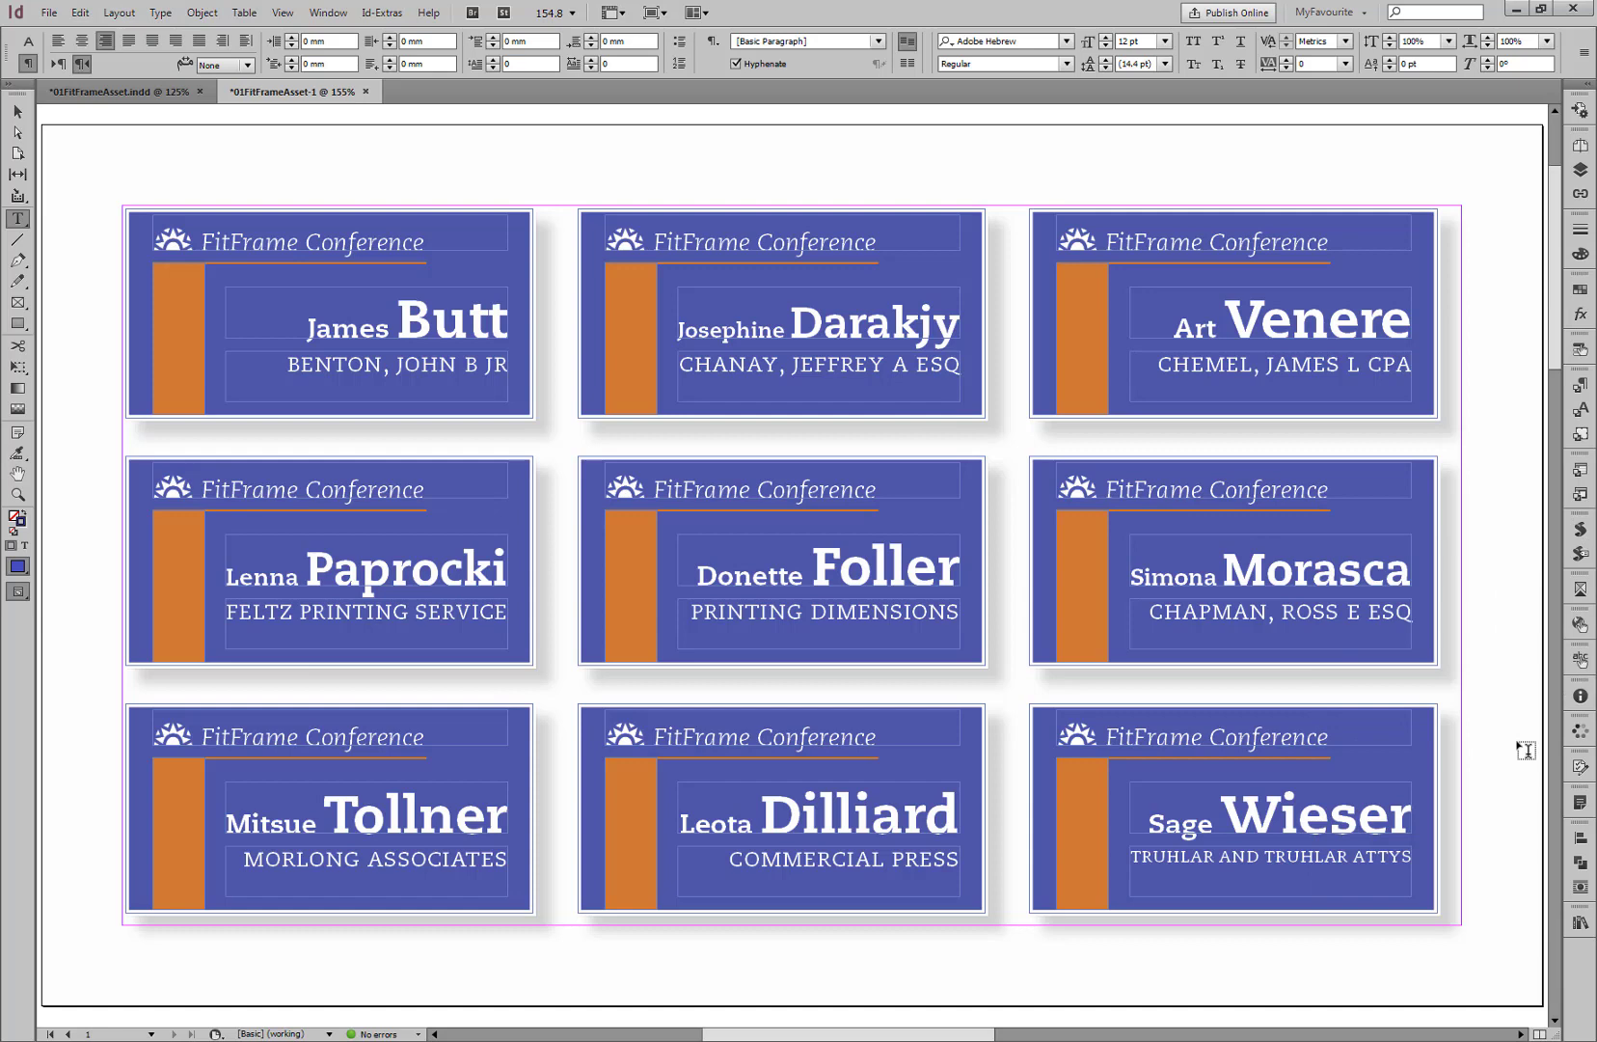
key(w)
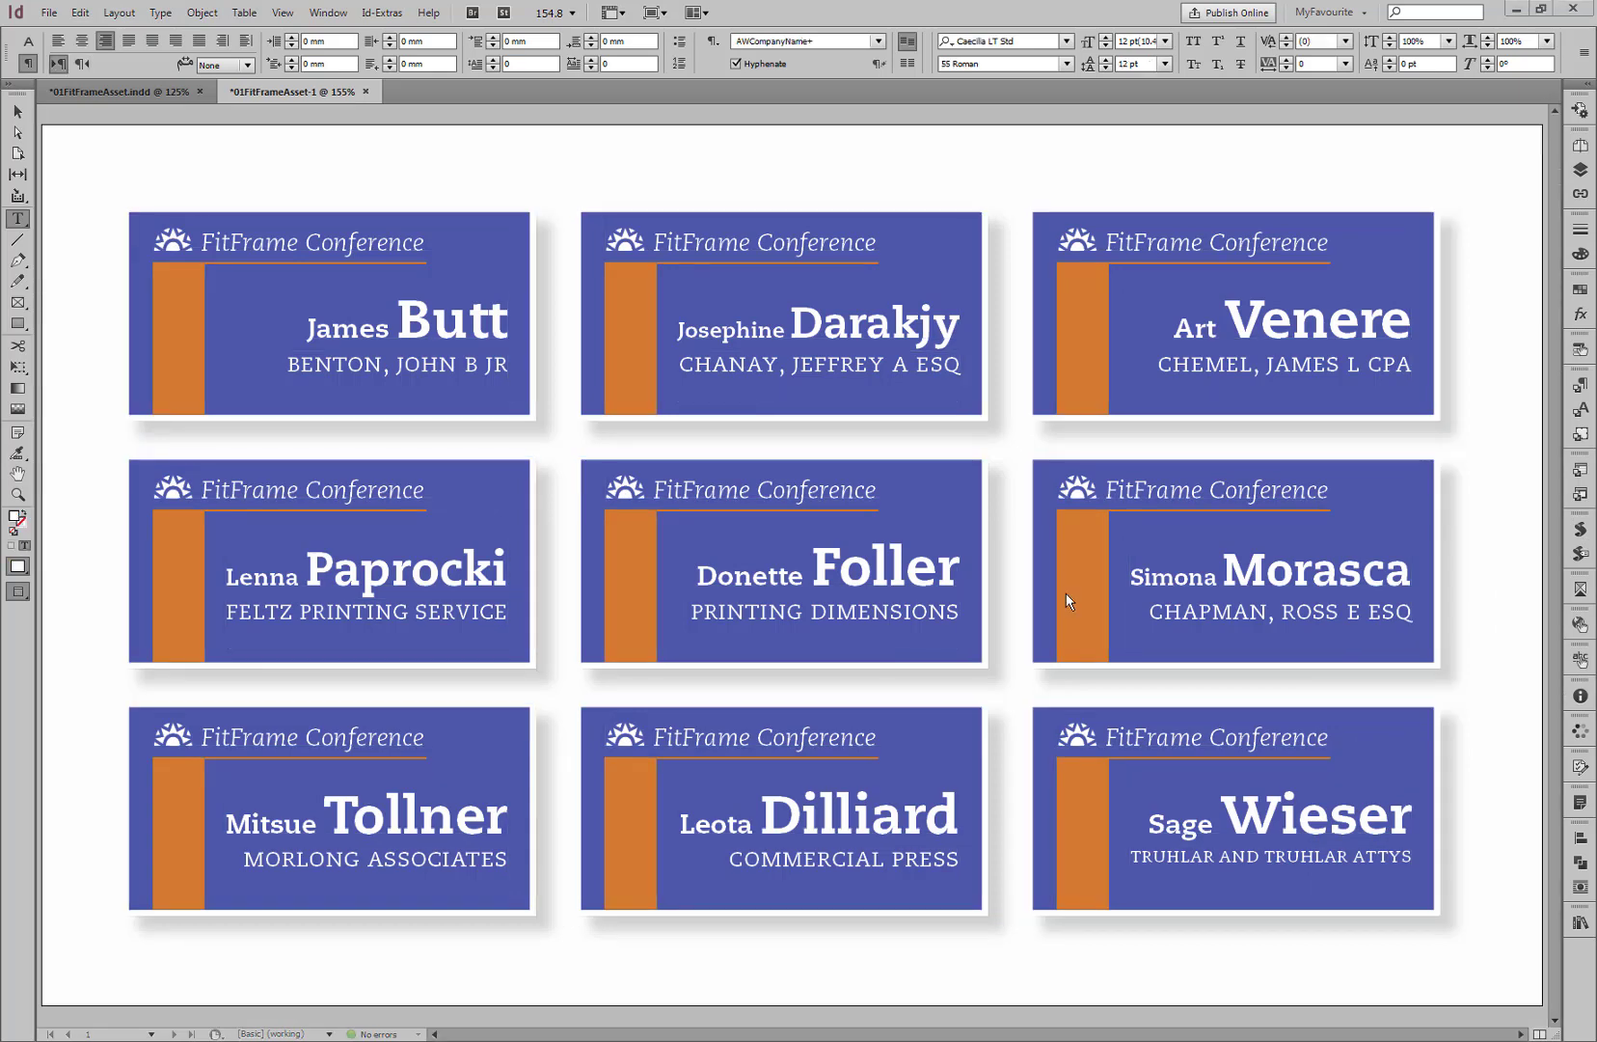
click(728, 611)
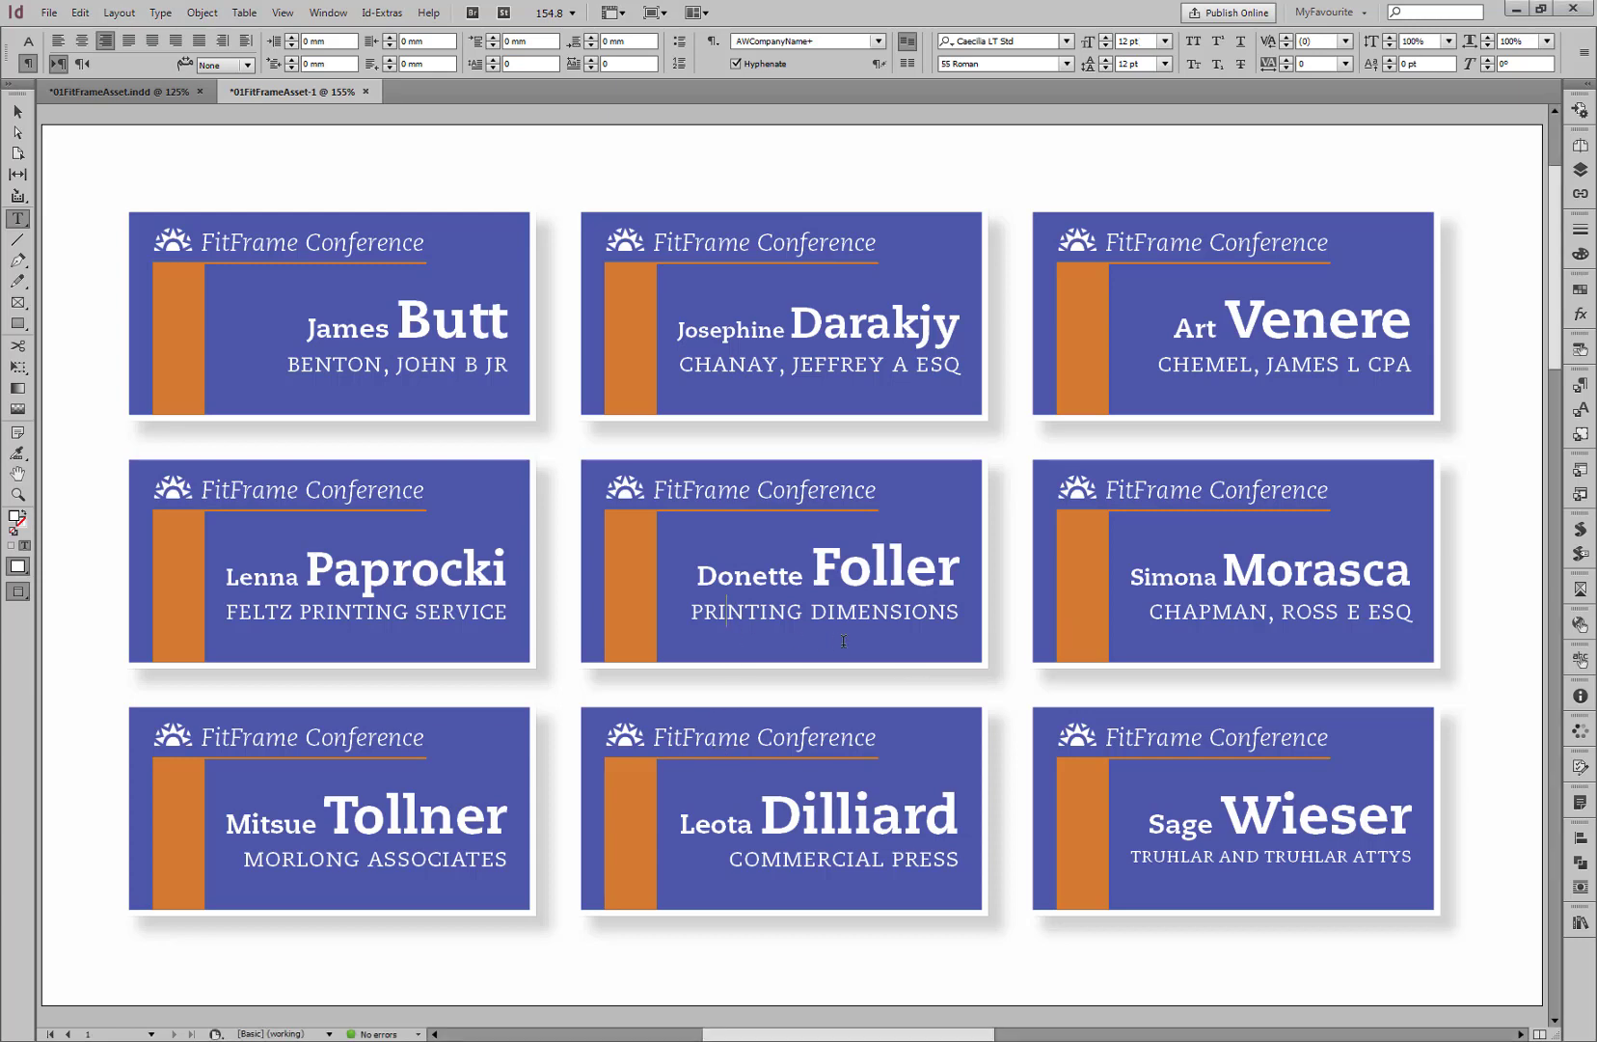
key(shift+Page_Down)
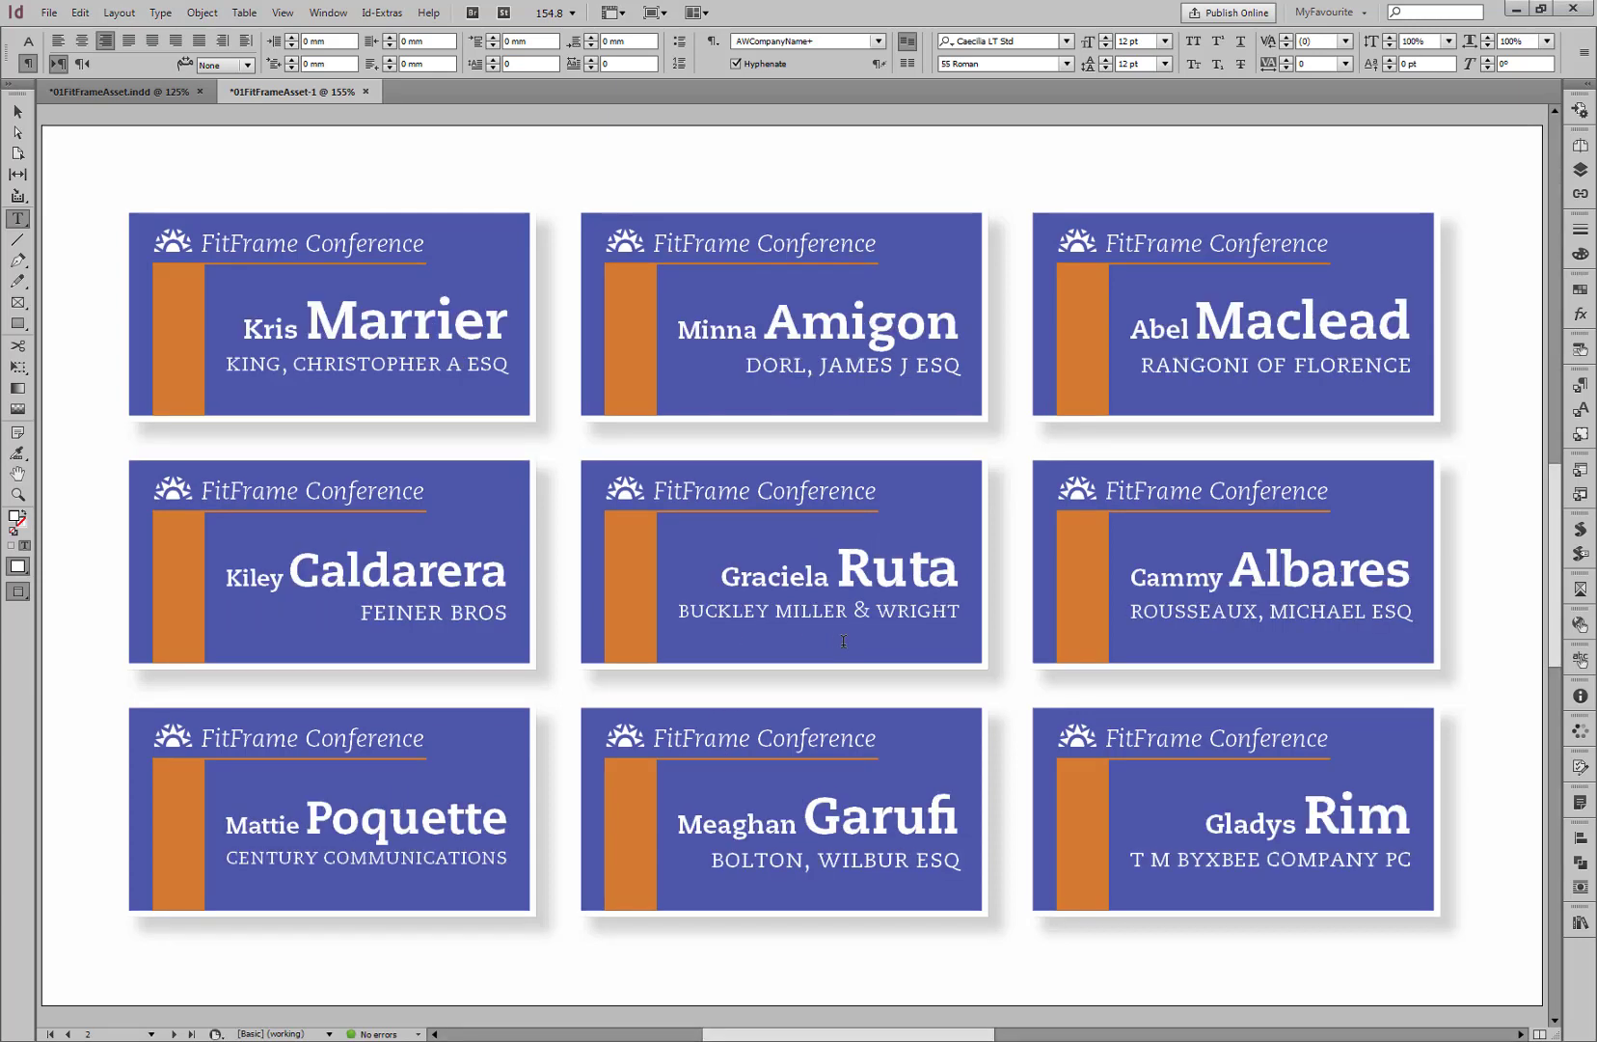
key(shift+Page_Down)
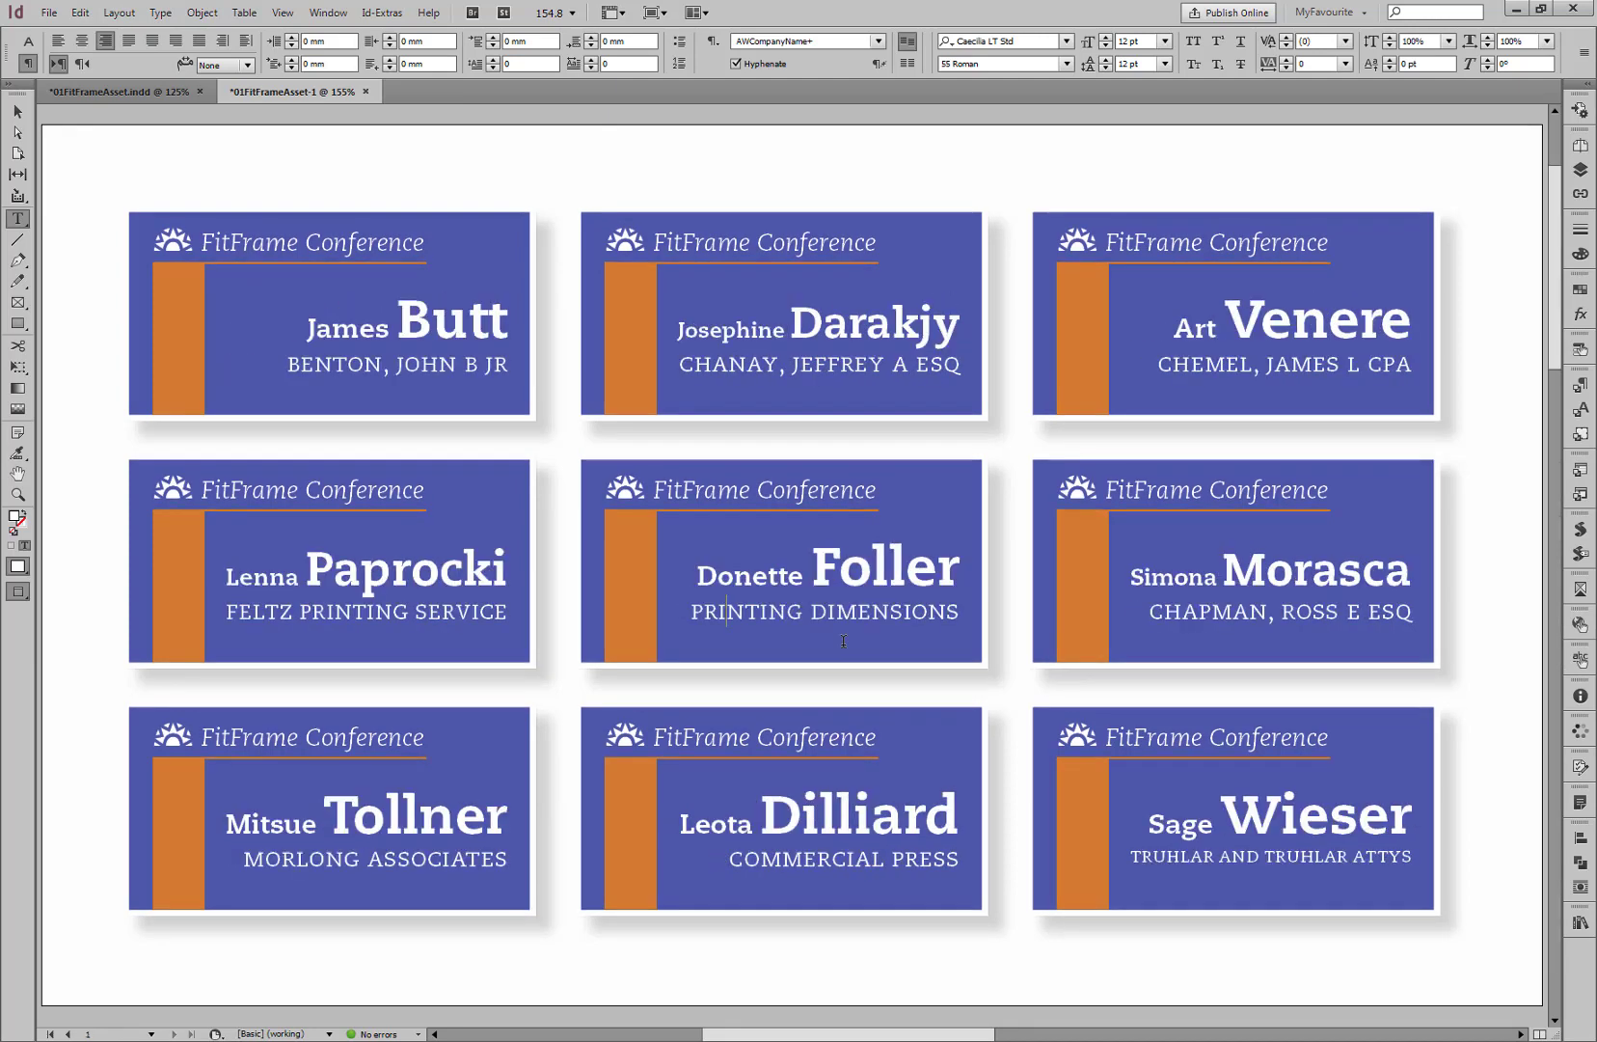
Check the composer for the middle-left badge's name and company lines, then page down to page 3
triple_click(431, 570)
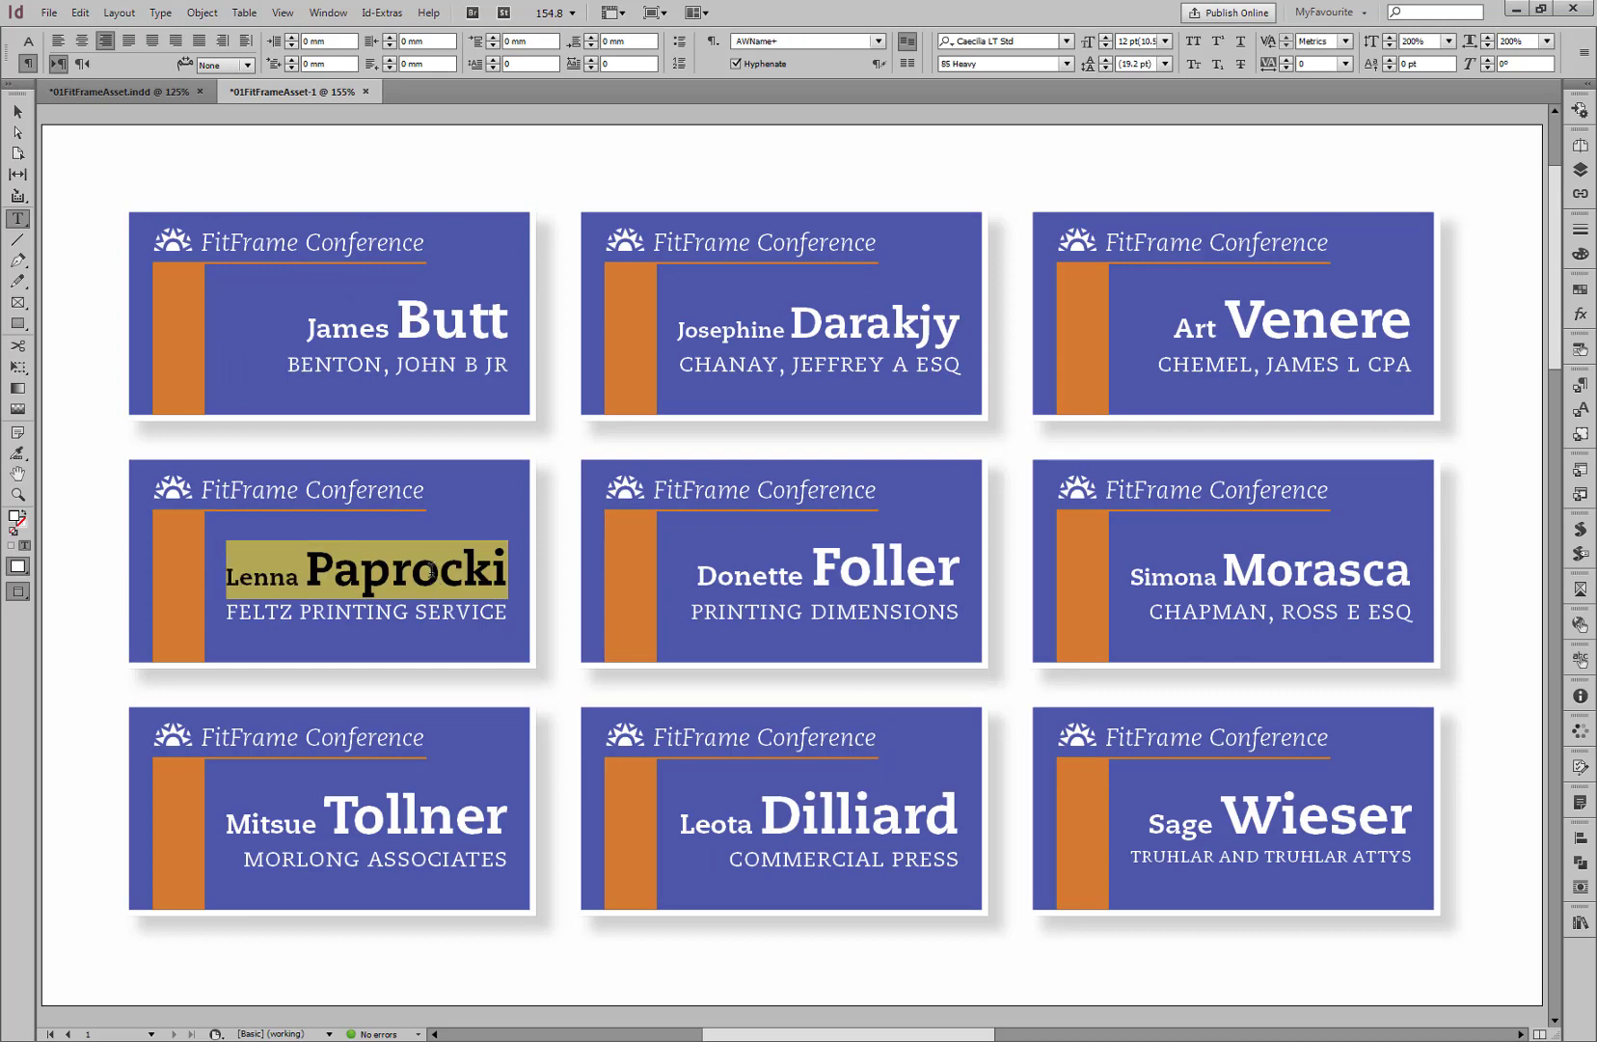
click(1582, 55)
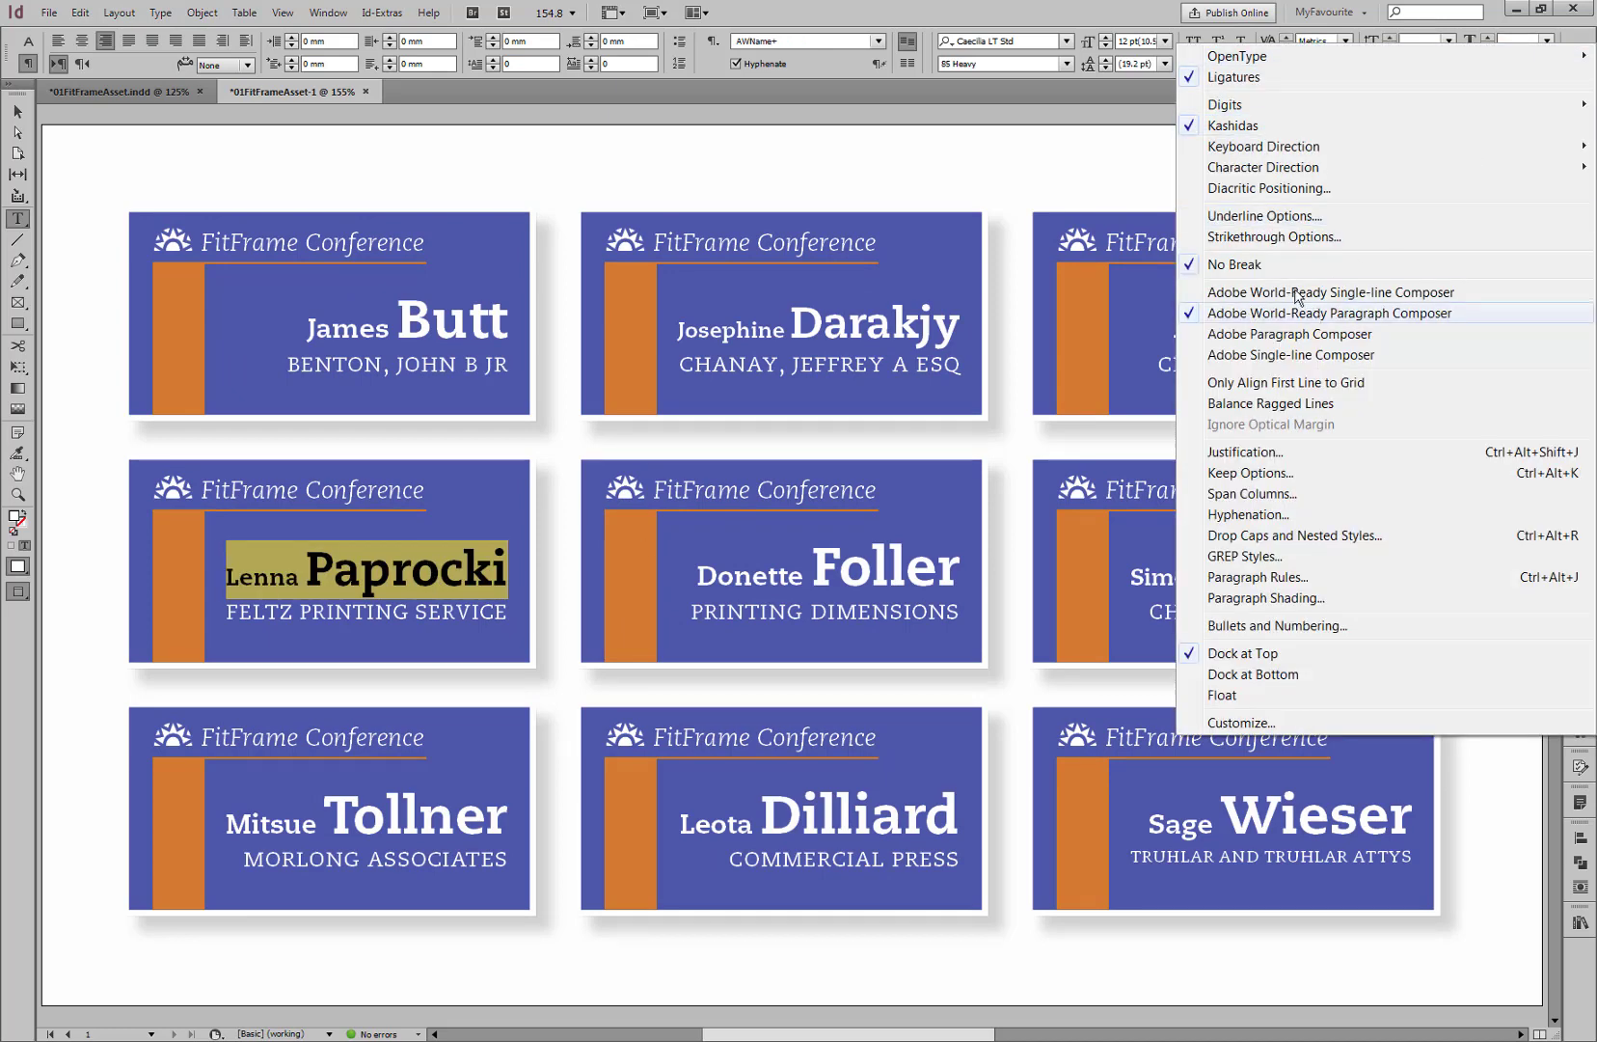
triple_click(445, 615)
click(1585, 55)
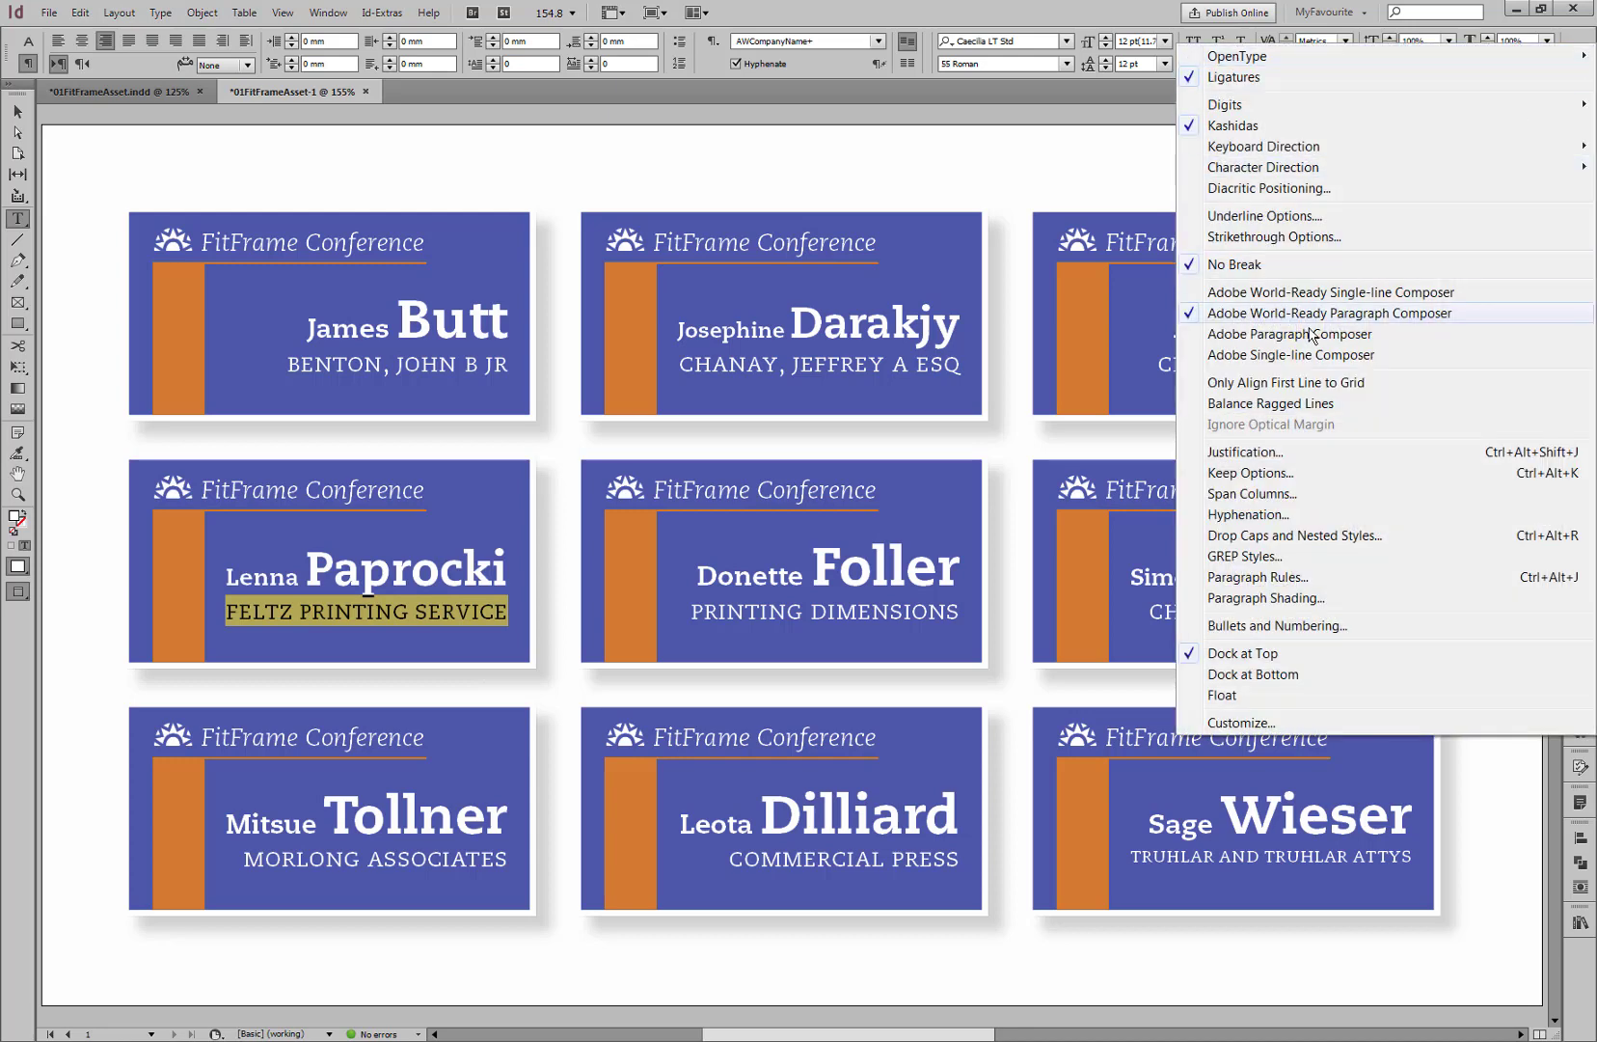
click(768, 574)
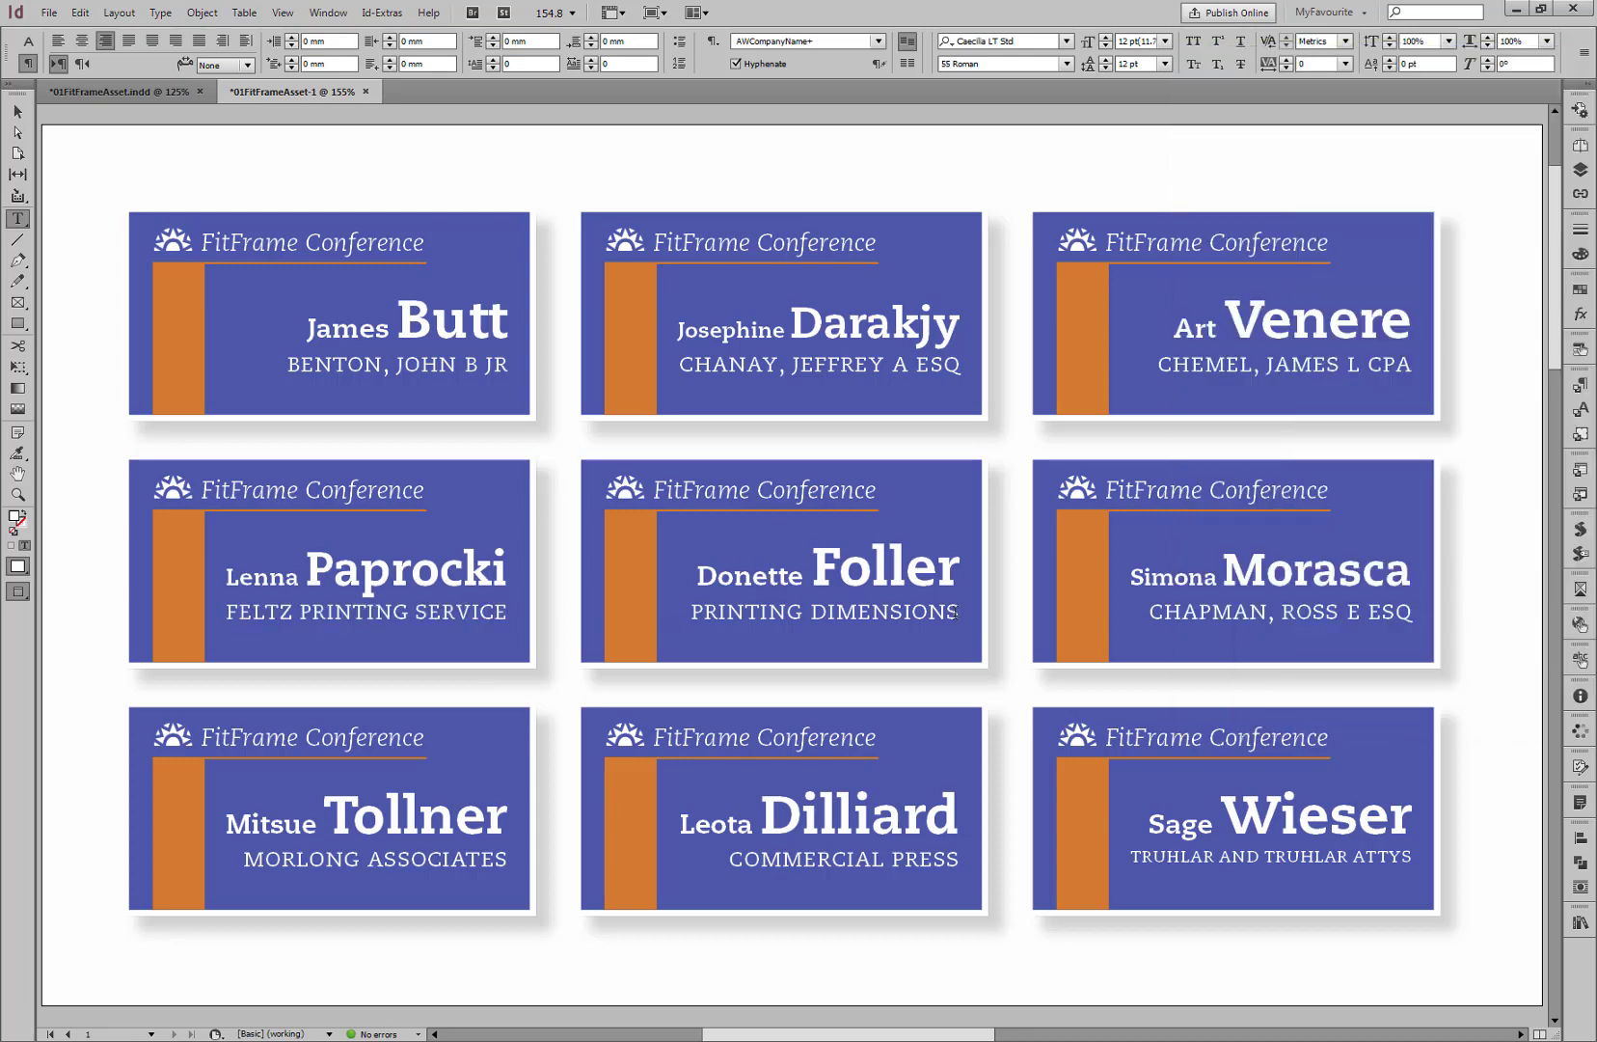
key(shift+Page_Down)
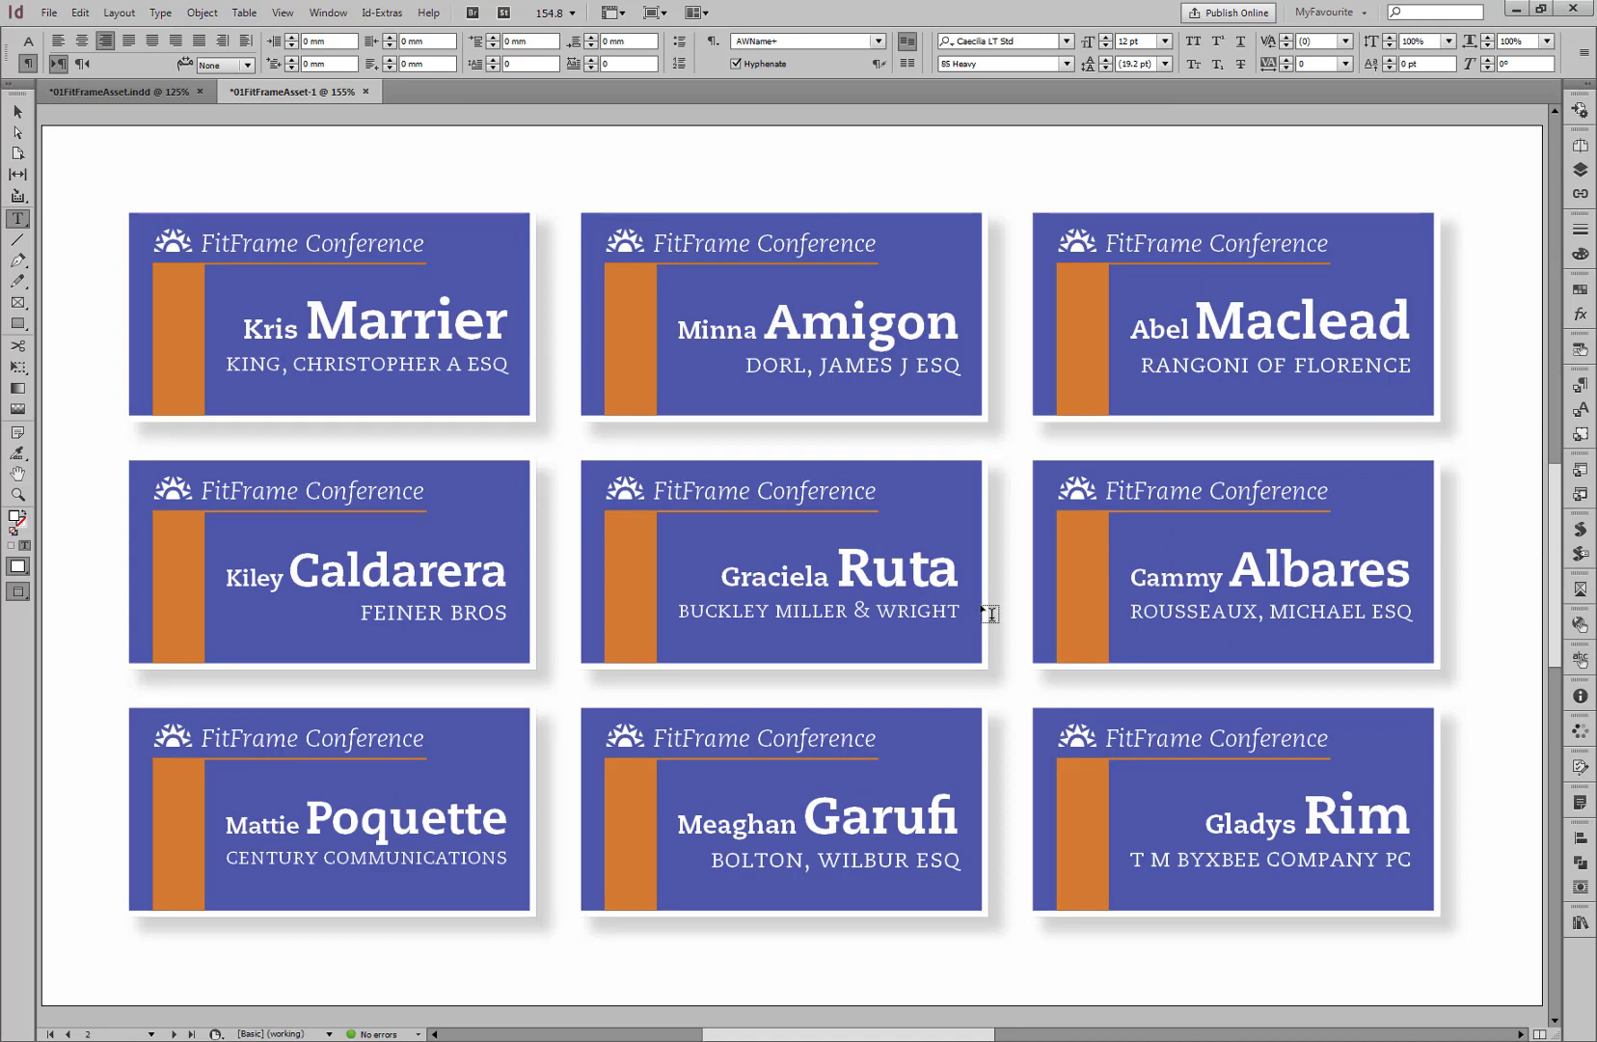
key(shift+Page_Down)
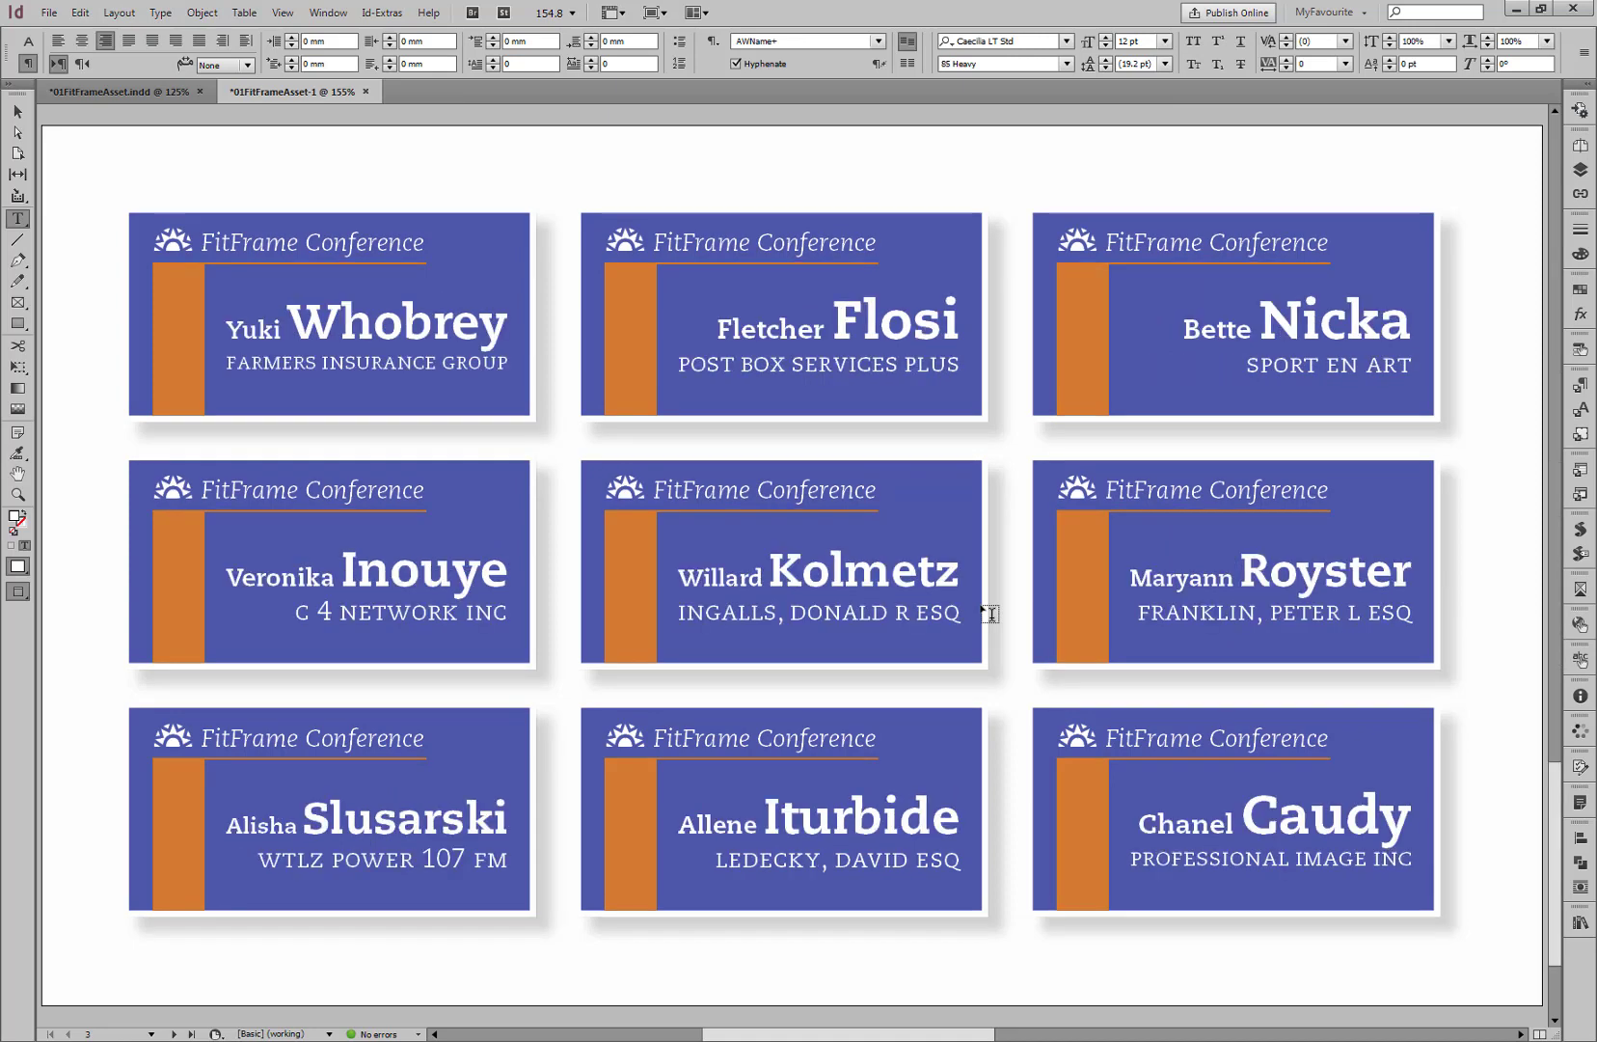